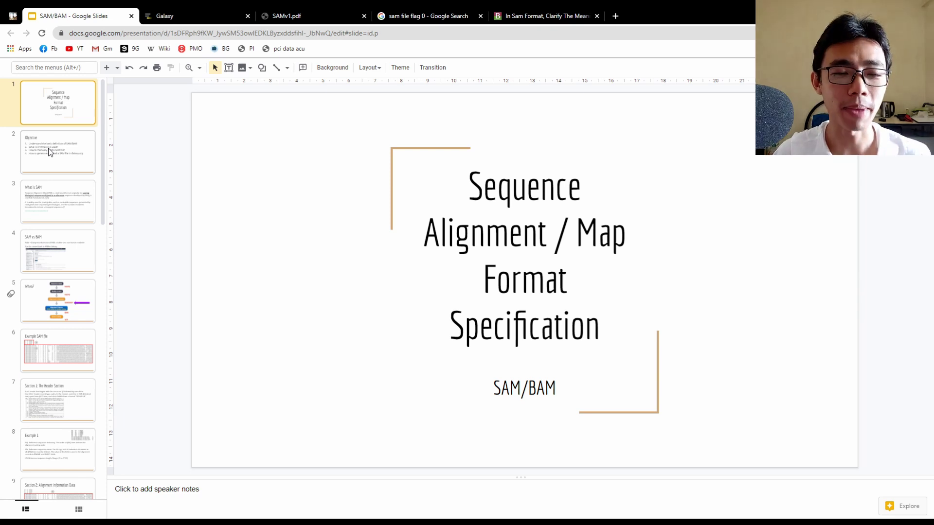
Step from the Objective slide to slide 3, 'What is SAM'.
left_click(36, 174)
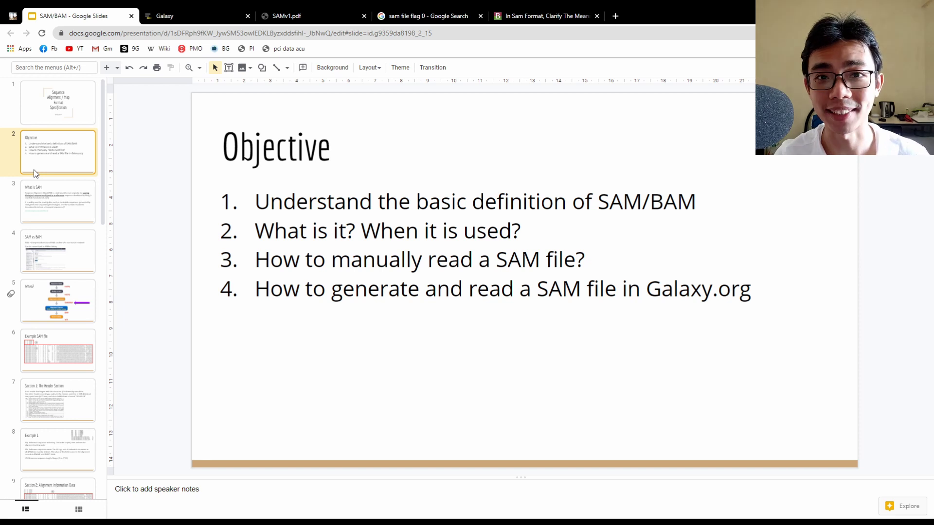
left_click(57, 223)
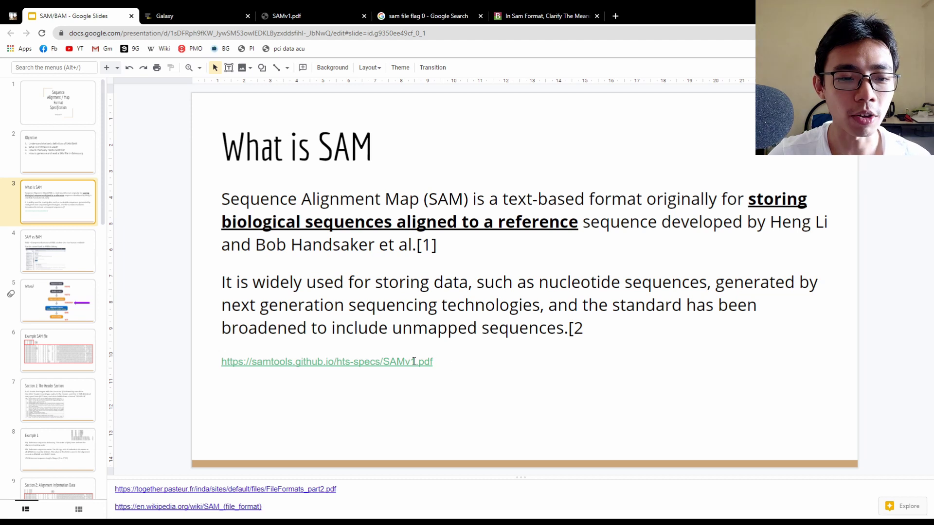
Add the missing ']' after 'sequences.[2' so the citation reads [2].
left_click_drag(413, 363, 214, 361)
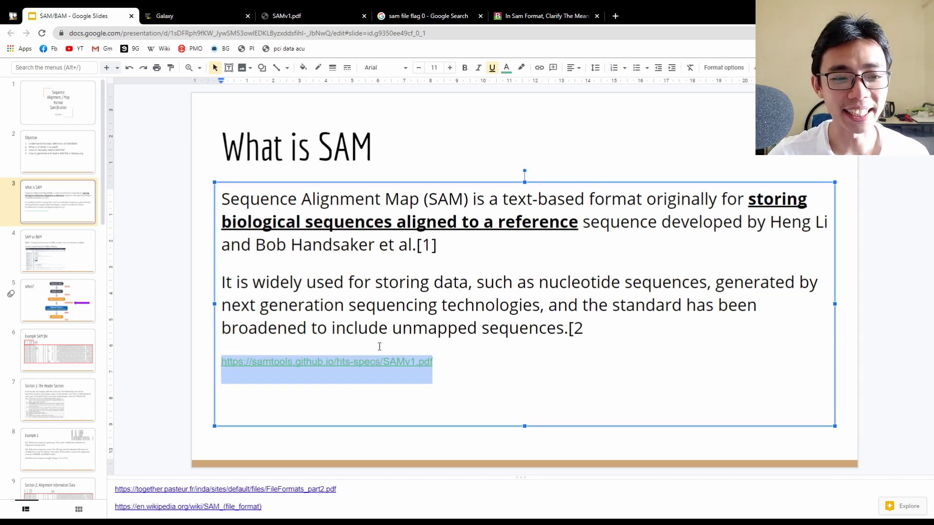
left_click(376, 364)
left_click(437, 367)
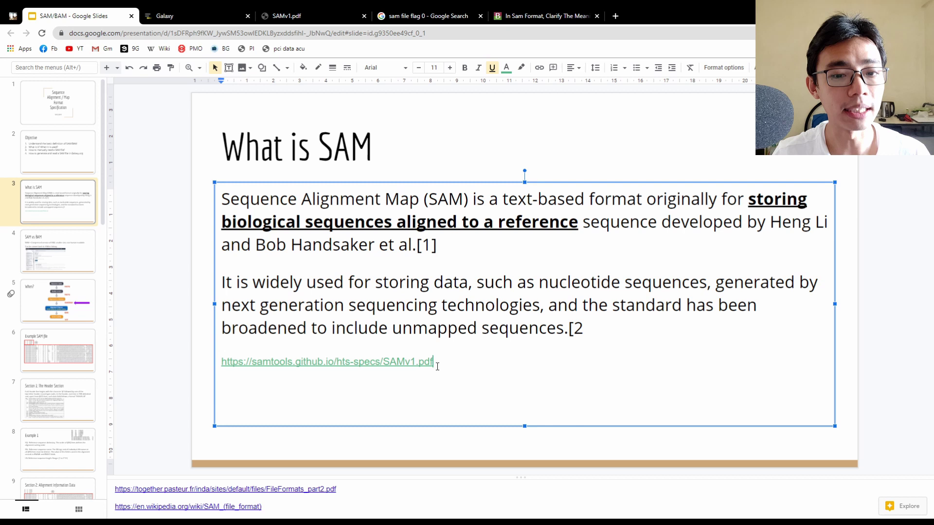
left_click(589, 334)
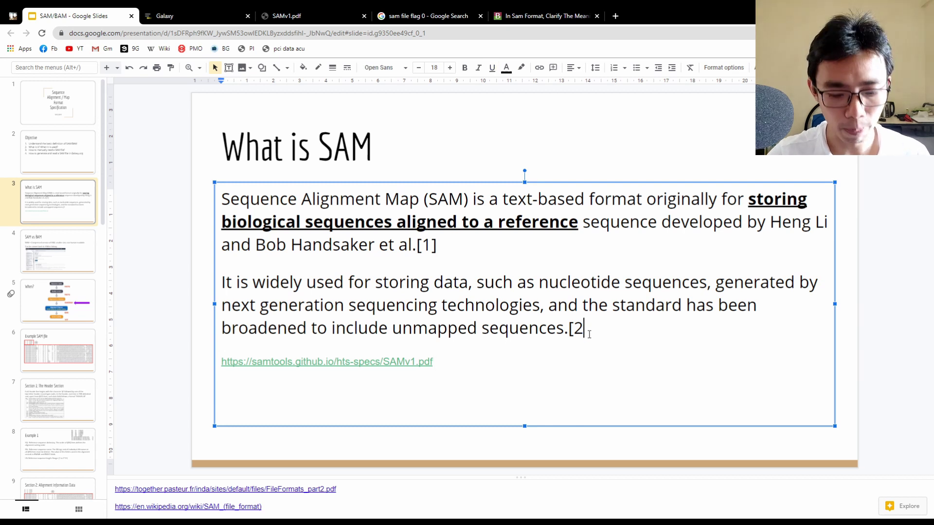
type("]")
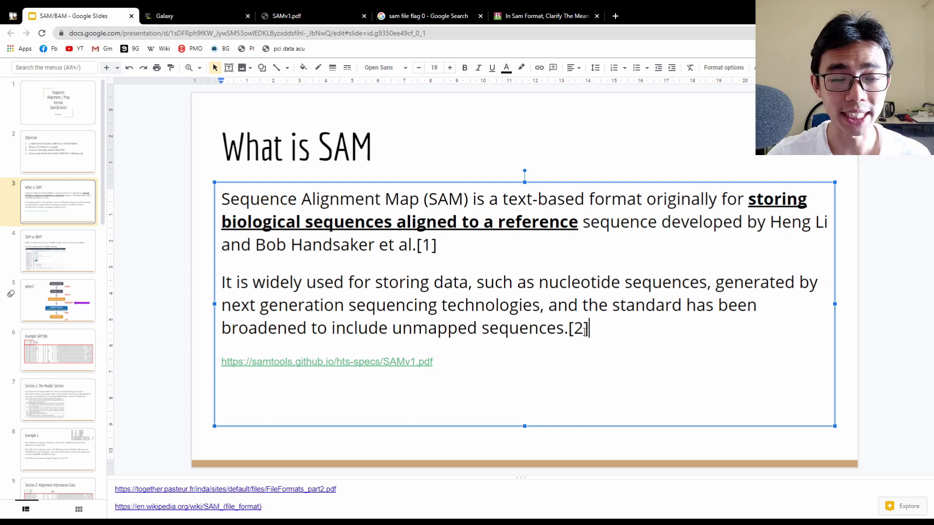
left_click(417, 363)
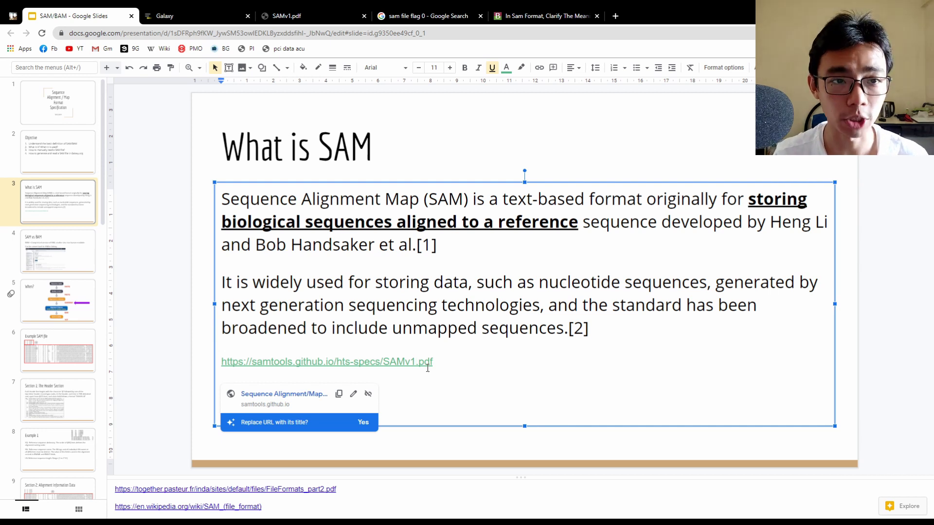
Show slide 4, 'SAM vs BAM', describing BAM as compressed SAM.
left_click(35, 263)
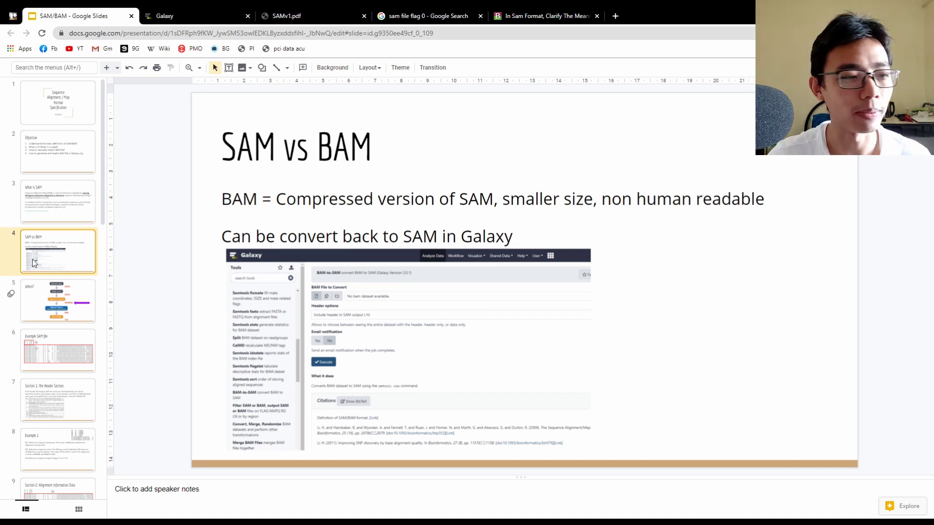
Show slide 5, 'When?', and select its sequencing workflow flowchart.
left_click(64, 321)
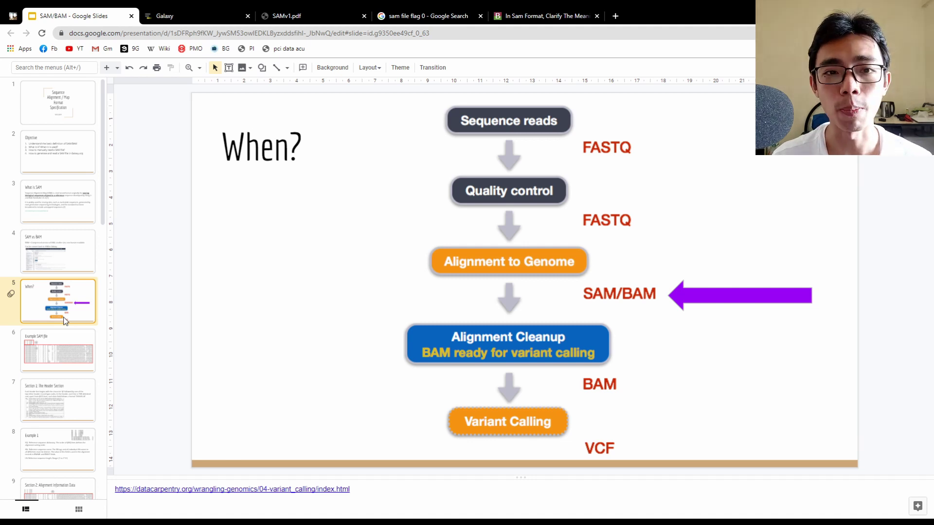
left_click(562, 237)
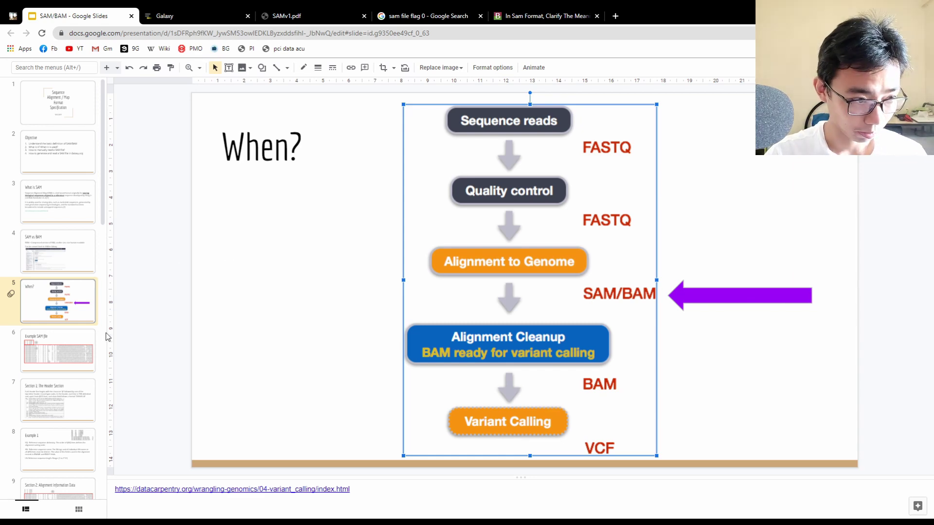
Show slide 6, 'Example SAM file', and highlight the two source links in the speaker notes.
left_click(71, 355)
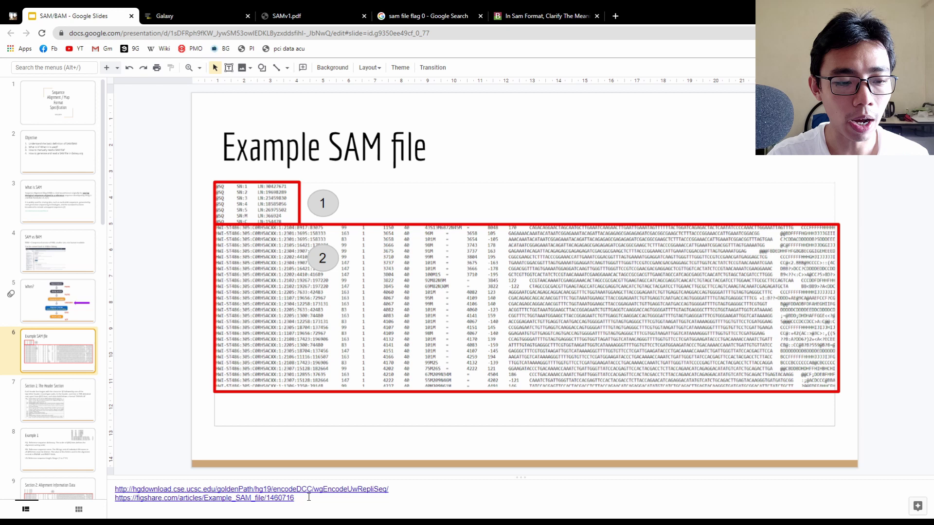
left_click_drag(309, 497, 116, 490)
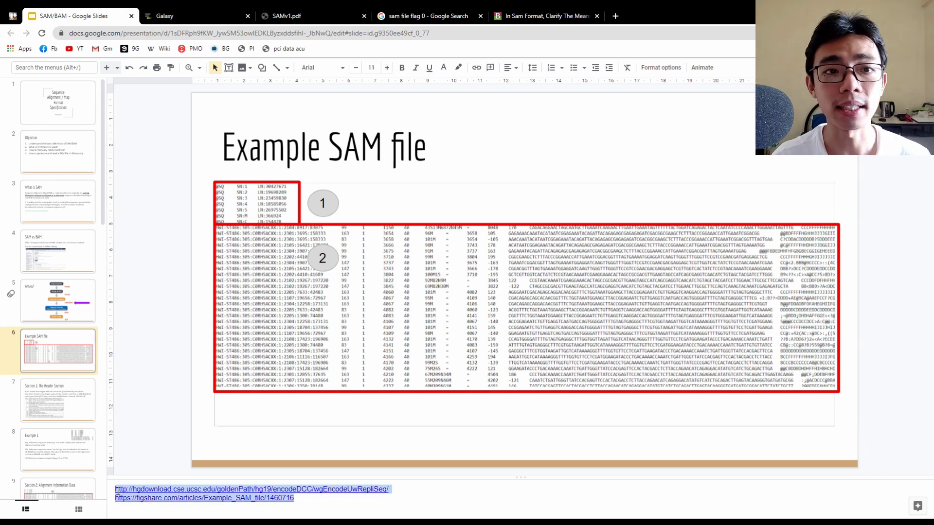
left_click(153, 217)
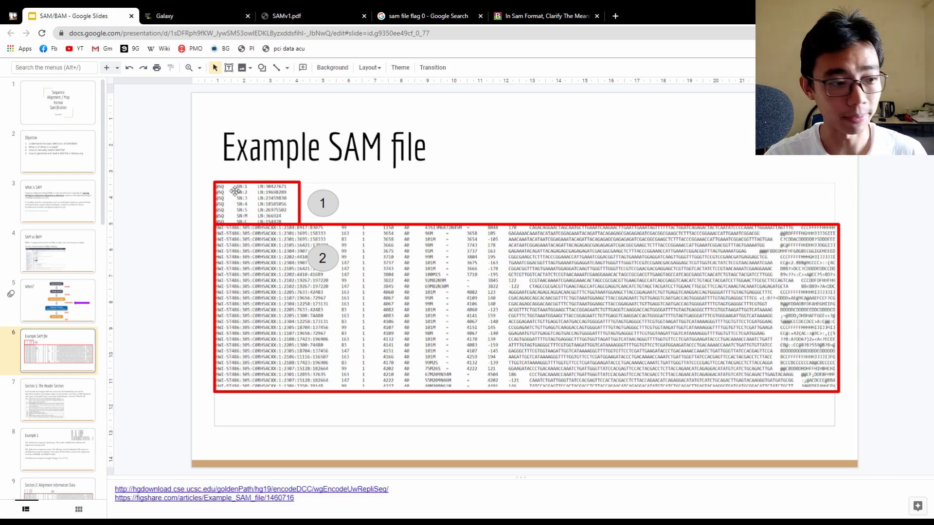
Show slide 7, 'Section 1: The Header Section', and review the header tag table in SAMv1.pdf.
left_click(60, 393)
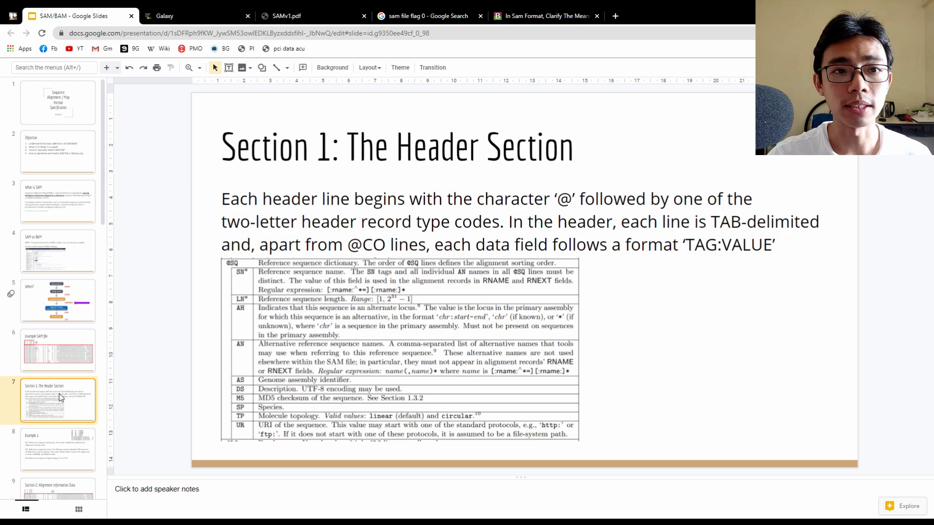
left_click(287, 15)
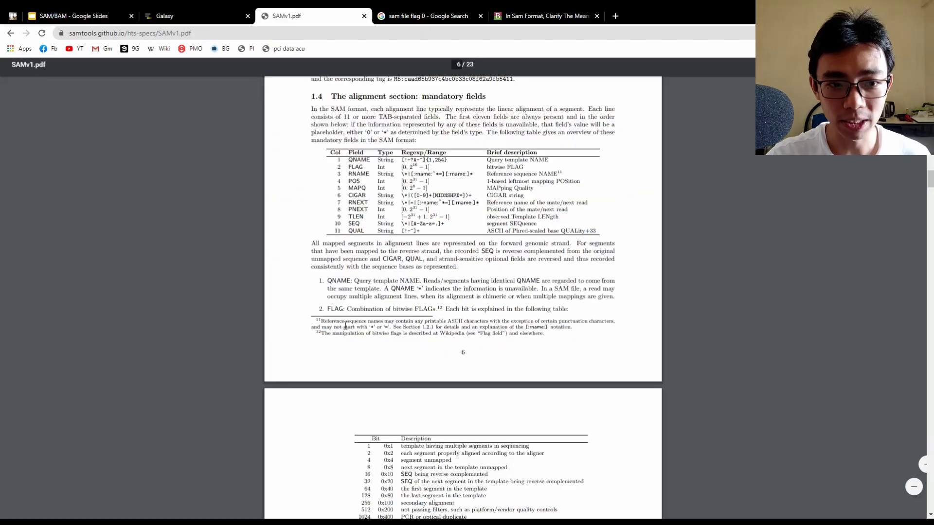
scroll(402, 355, "up", 20)
scroll(402, 355, "up", 4)
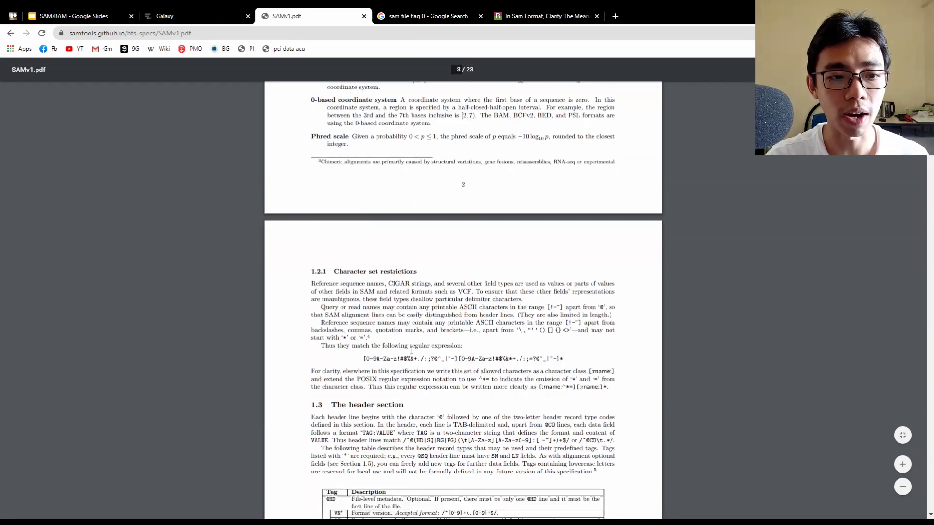
scroll(401, 321, "down", 10)
scroll(401, 288, "down", 4)
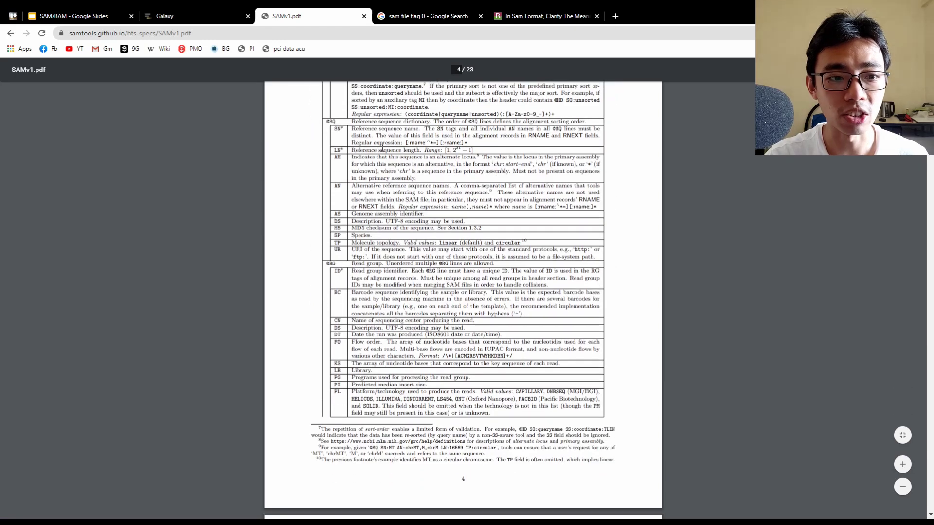
left_click(216, 17)
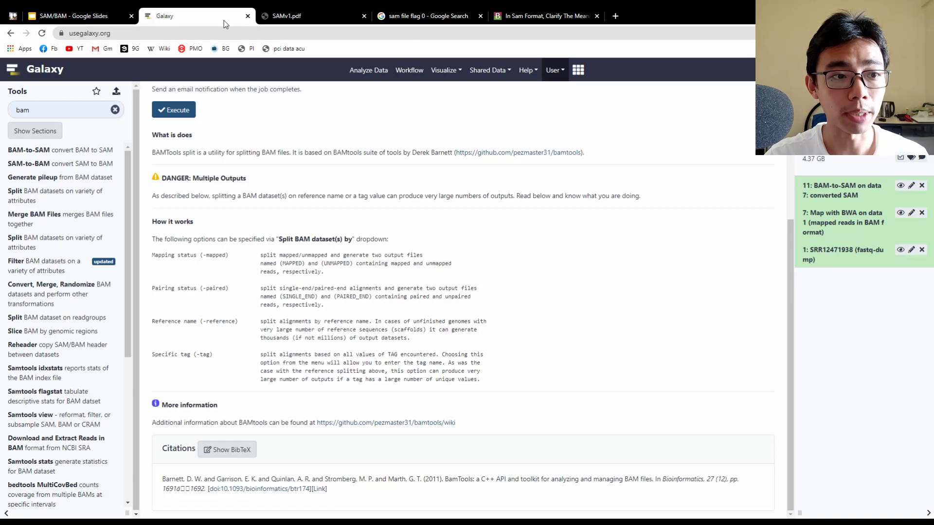
Return to the deck and bring up slide 8, 'Example 1', with its SAM header excerpt.
left_click(82, 16)
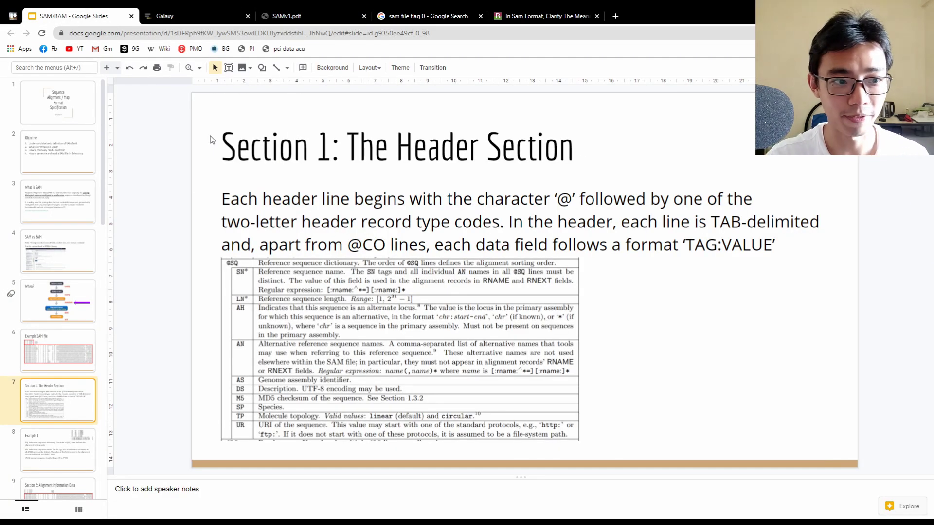
key("Down")
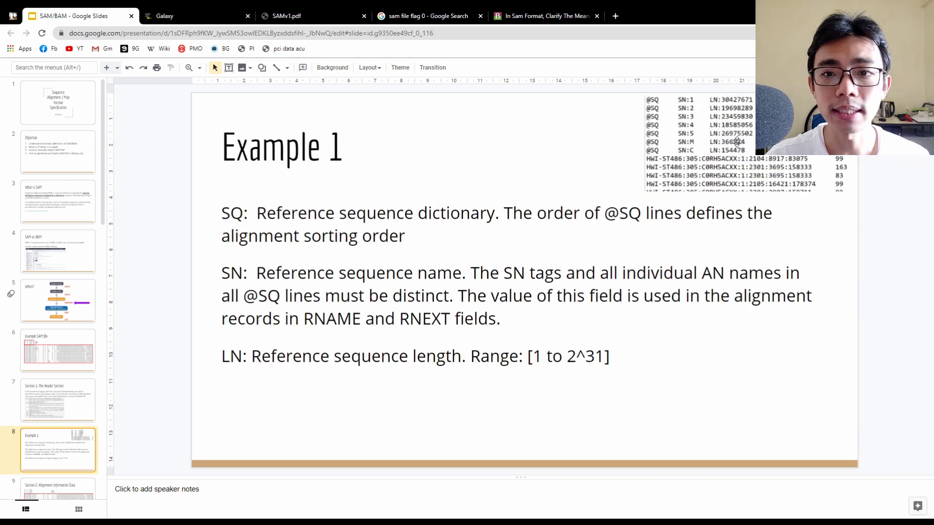
left_click(737, 138)
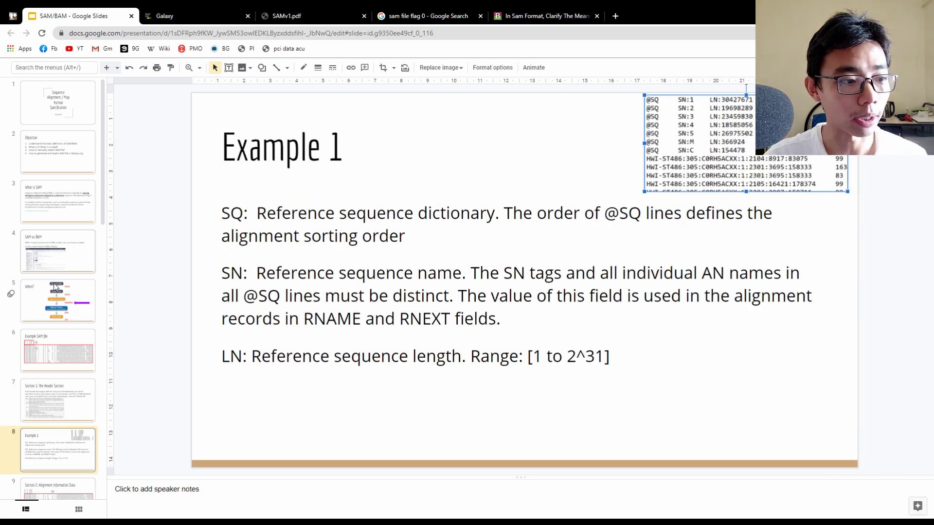
left_click(58, 347)
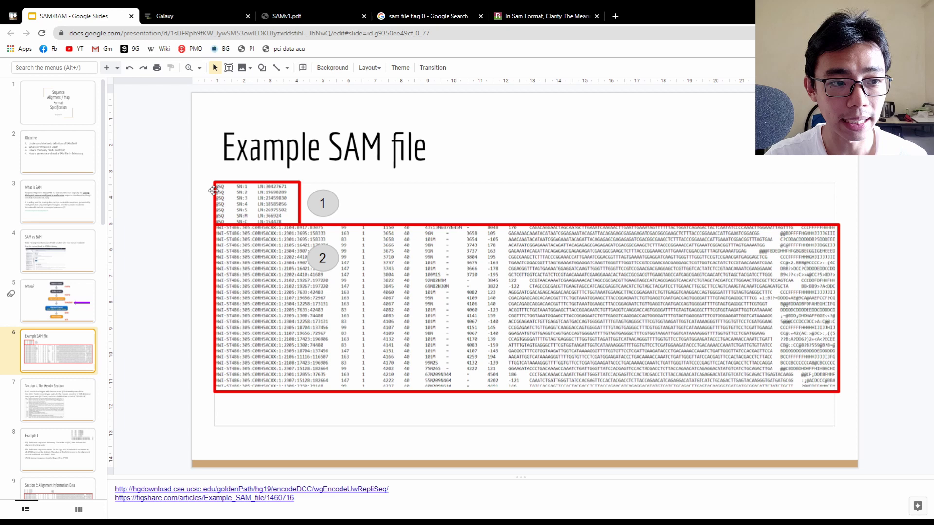
left_click(69, 448)
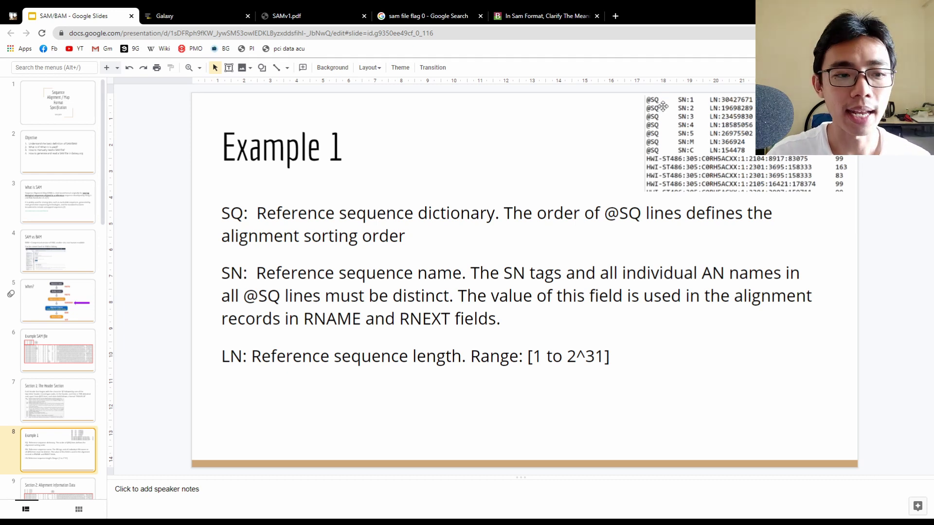
Highlight the 'Reference sequence name' and 'Reference sequence length' definitions, then show slide 9.
left_click_drag(257, 273, 467, 273)
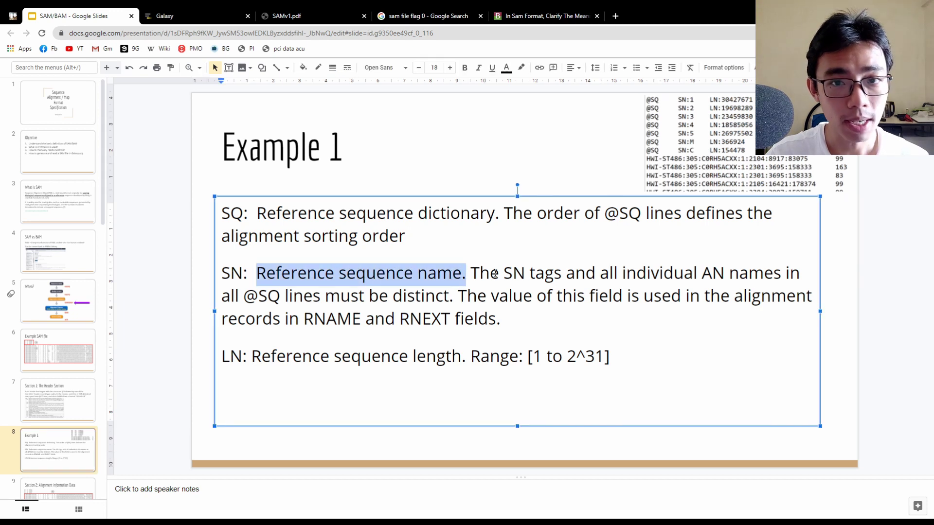
left_click(681, 103)
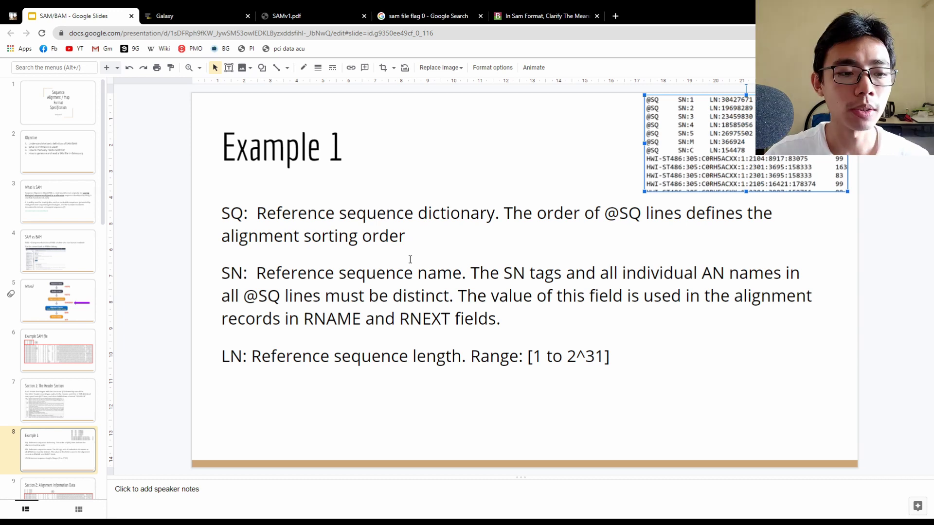
left_click_drag(320, 353, 473, 355)
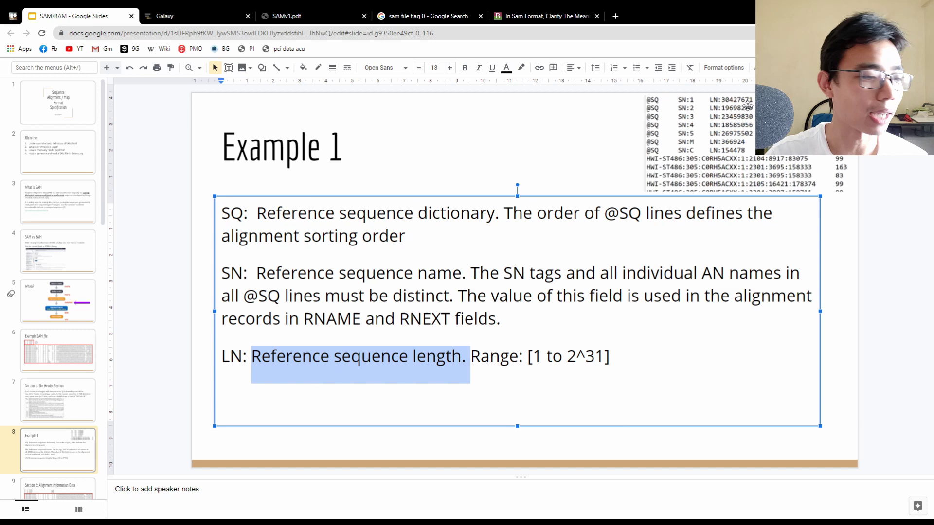
scroll(44, 406, "down", 2)
left_click(44, 407)
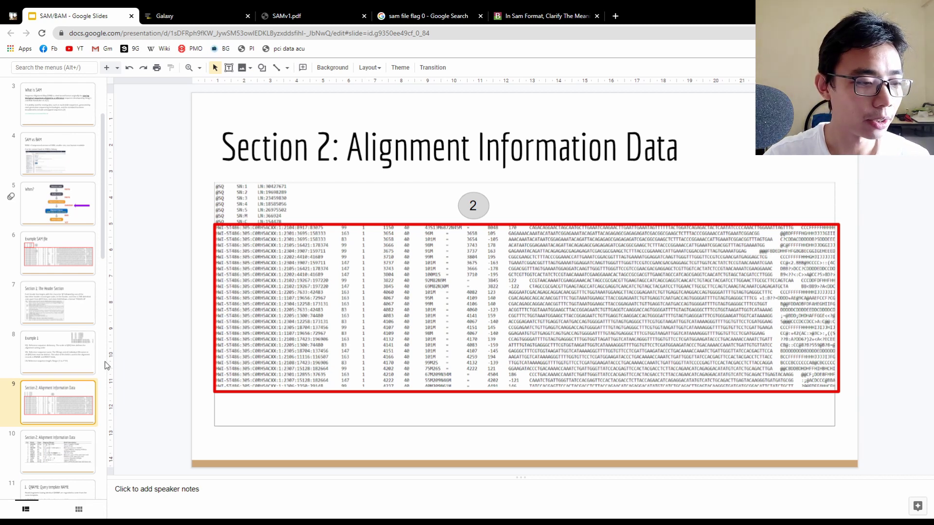
Pass slide 10 and show slide 11, '1. QNAME: Query template NAME'.
scroll(59, 379, "down", 2)
left_click(76, 349)
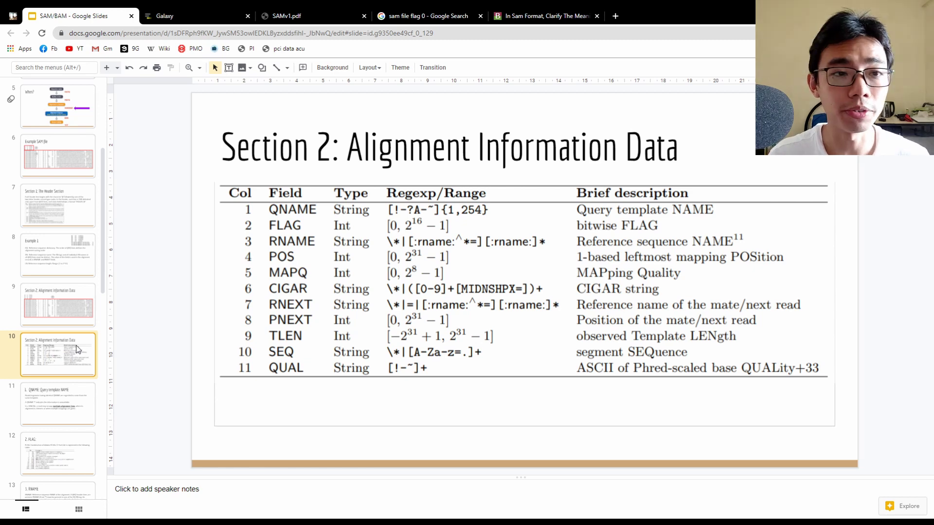
scroll(57, 253, "down", 3)
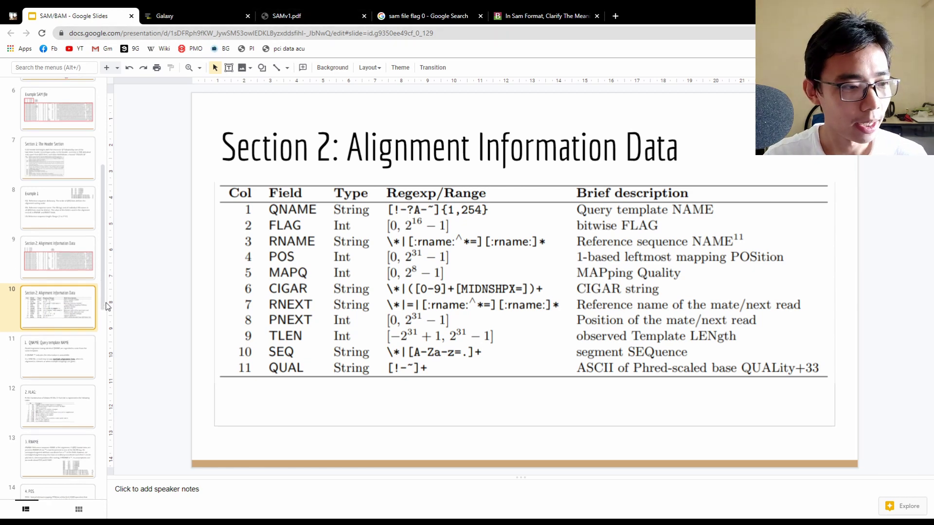
left_click(54, 263)
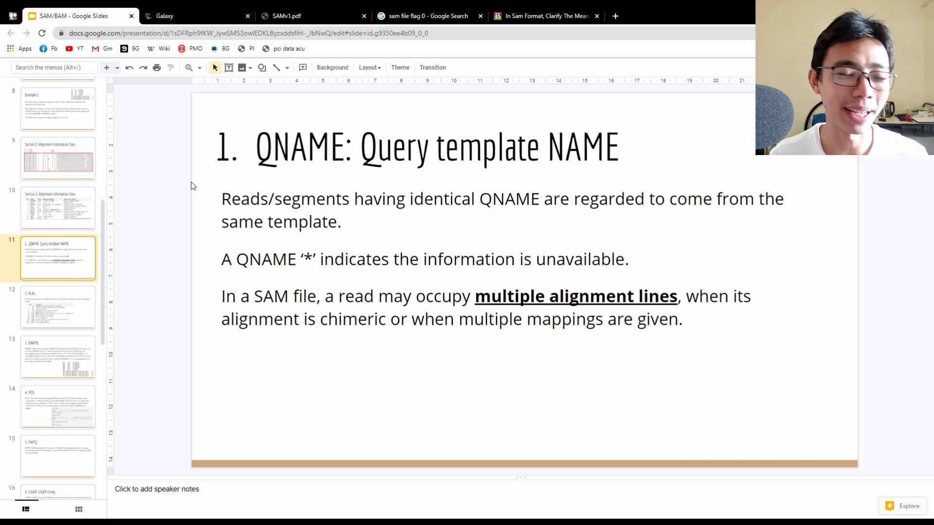
Show slide 12, '2. FLAG', with its bitwise flag values 1 through 2048.
left_click(90, 306)
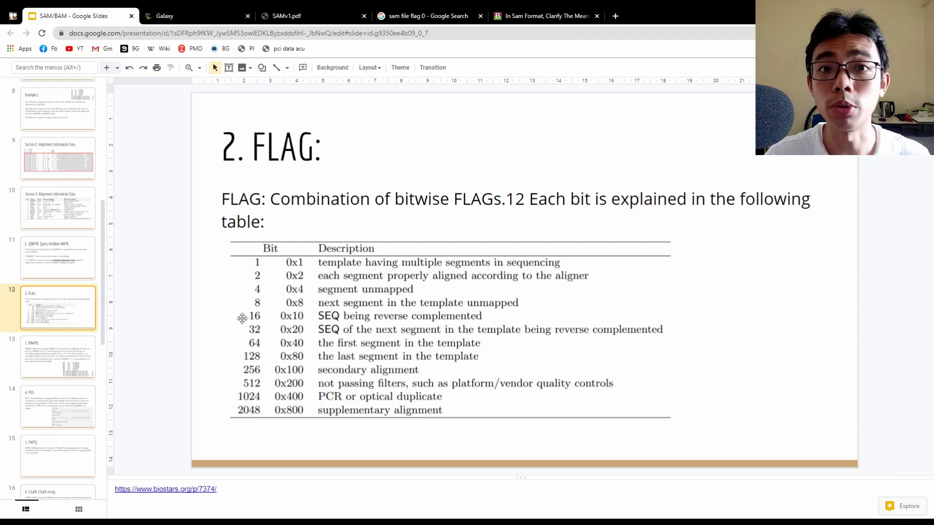
Review slide 13's RNAME description, then show slide 14, '4. POS', with its alignment example.
left_click(74, 348)
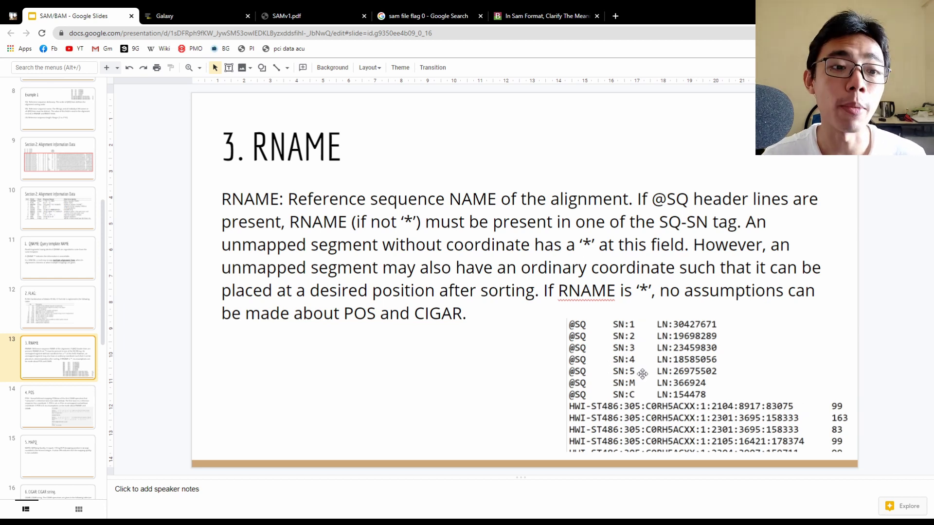
left_click(339, 237)
left_click(416, 226)
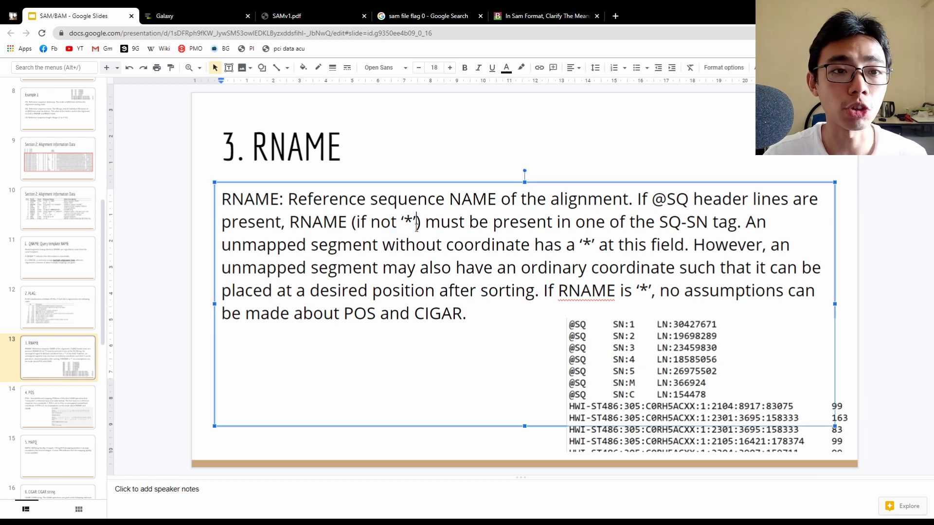
scroll(68, 321, "down", 2)
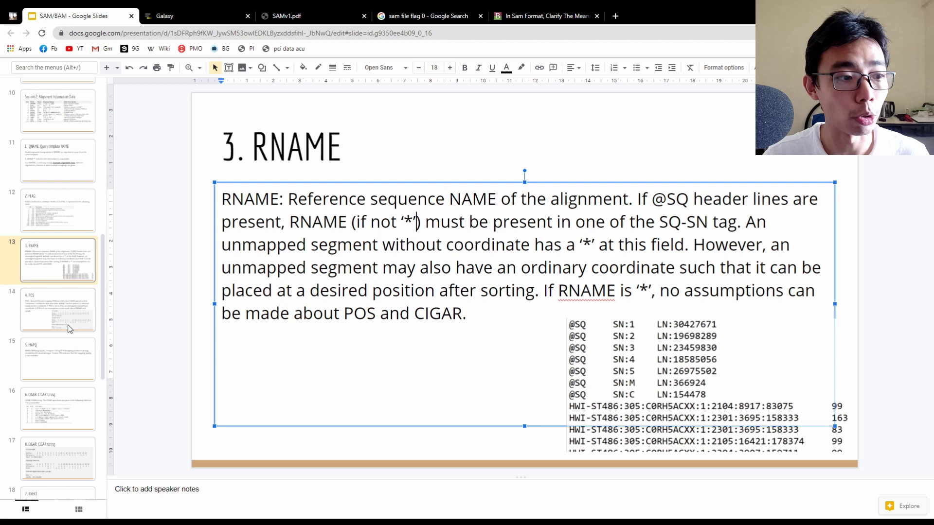
left_click(68, 328)
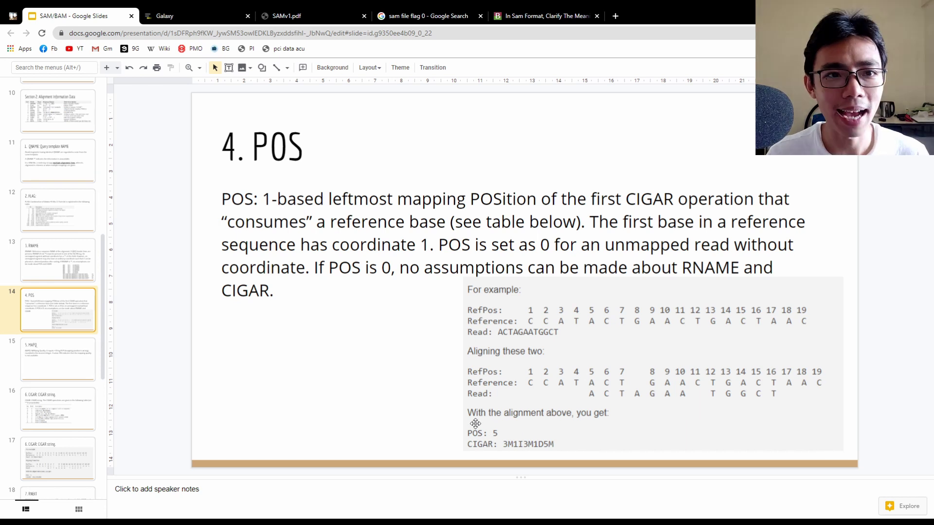
Go to slide 15, '5. MAPQ', which defines mapping quality.
left_click(65, 374)
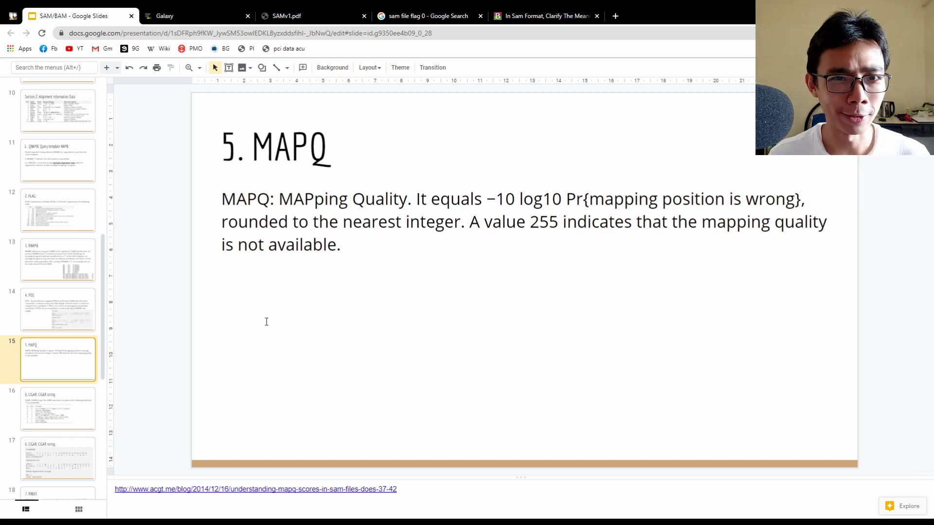
Check the MAPQ reference link in the notes, then go to slide 16 on CIGAR operations.
left_click(246, 490)
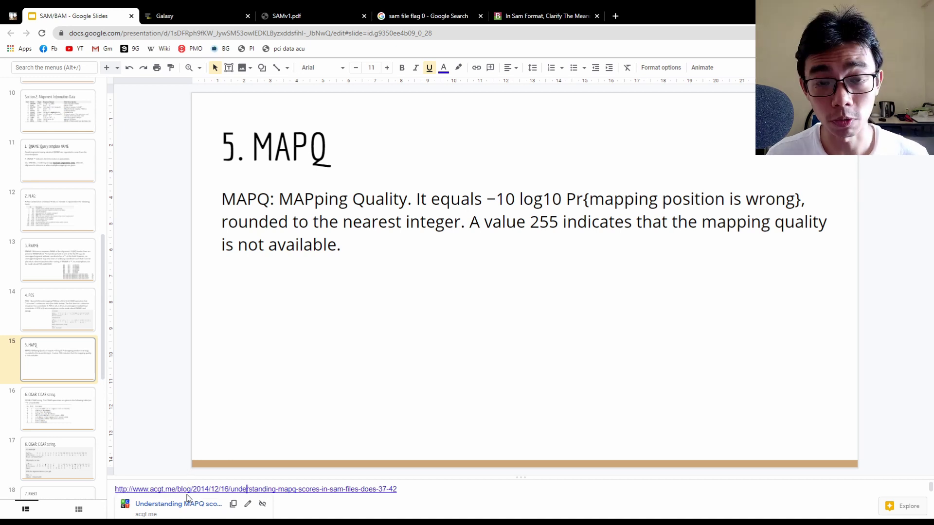
left_click(62, 414)
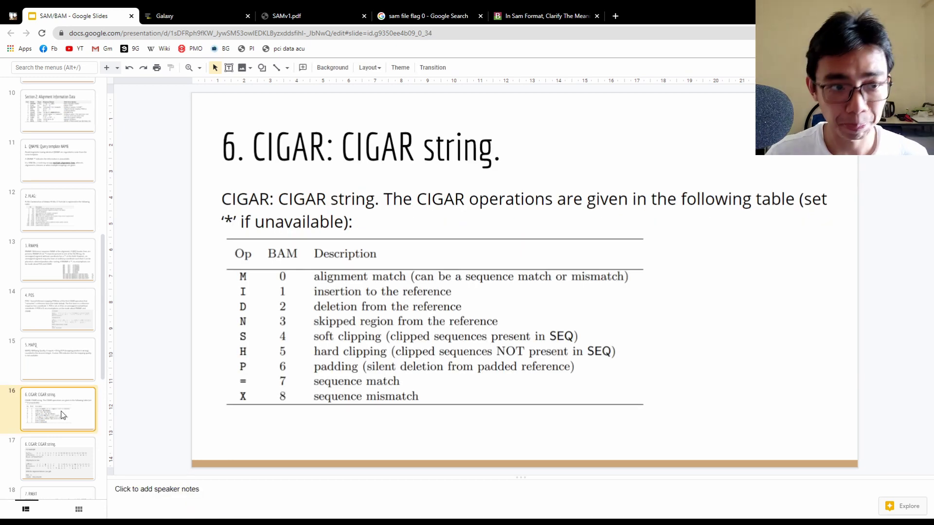
Select the 'CIGAR: CIGAR string' title text on slide 16.
left_click(282, 142)
double_click(247, 156)
left_click(497, 158, "shift")
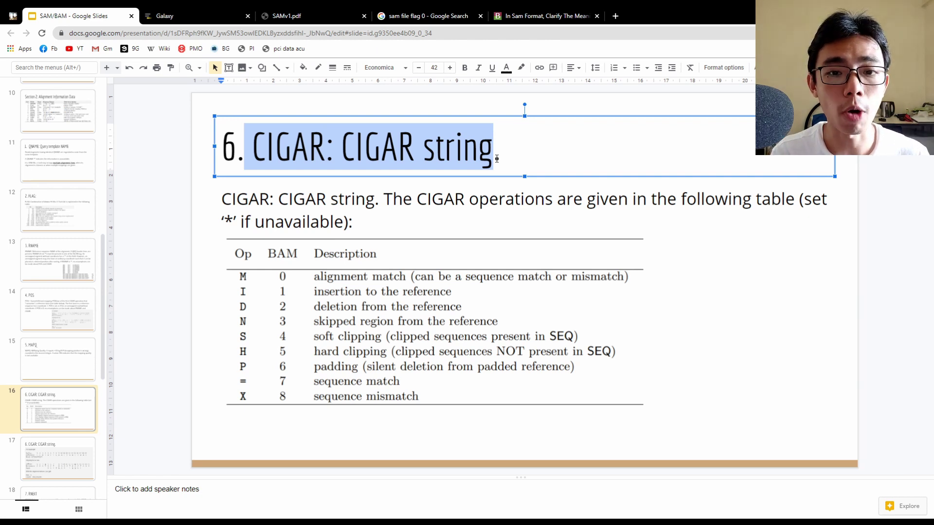
Add the example CIGAR 8M-1I- after 'unavailable):', then go to slide 17's alignment example.
left_click(356, 224)
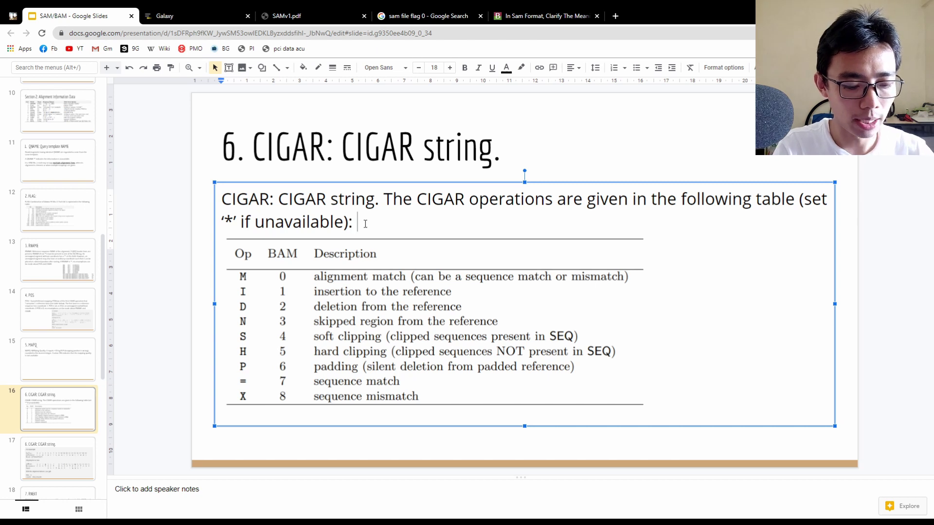
type("8M1")
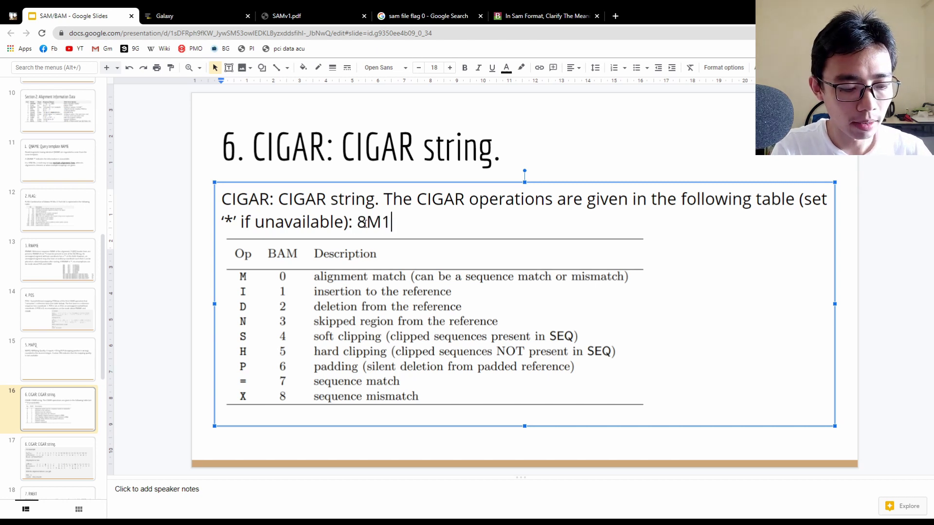
type("I")
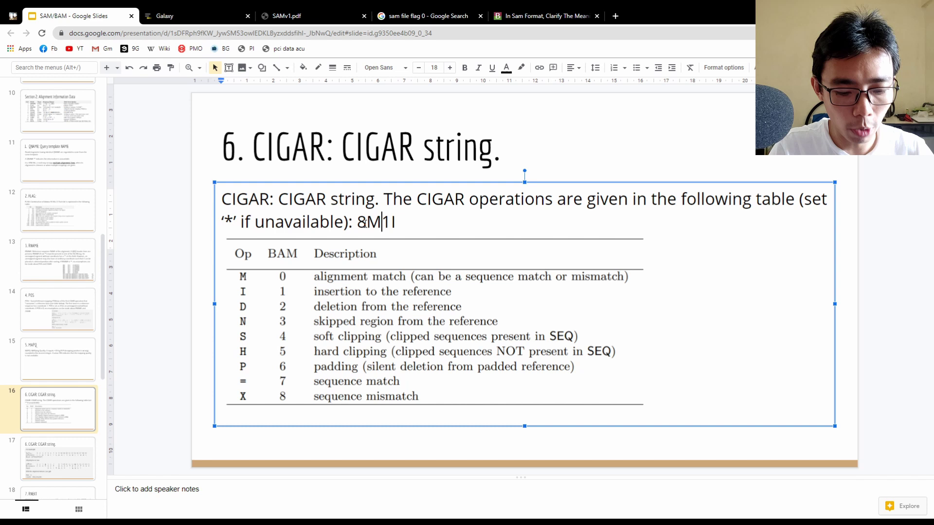
key("Left")
key("Left")
type("-")
key("End")
type("-")
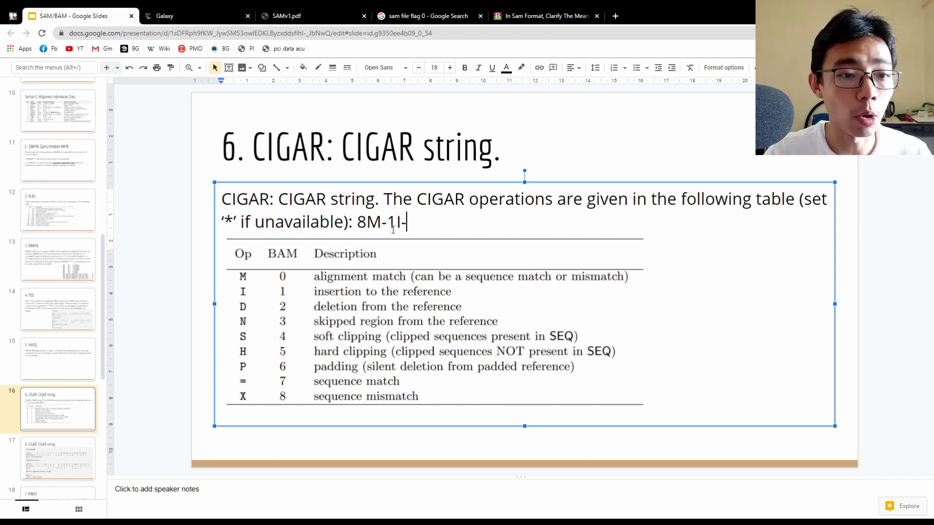
left_click(81, 477)
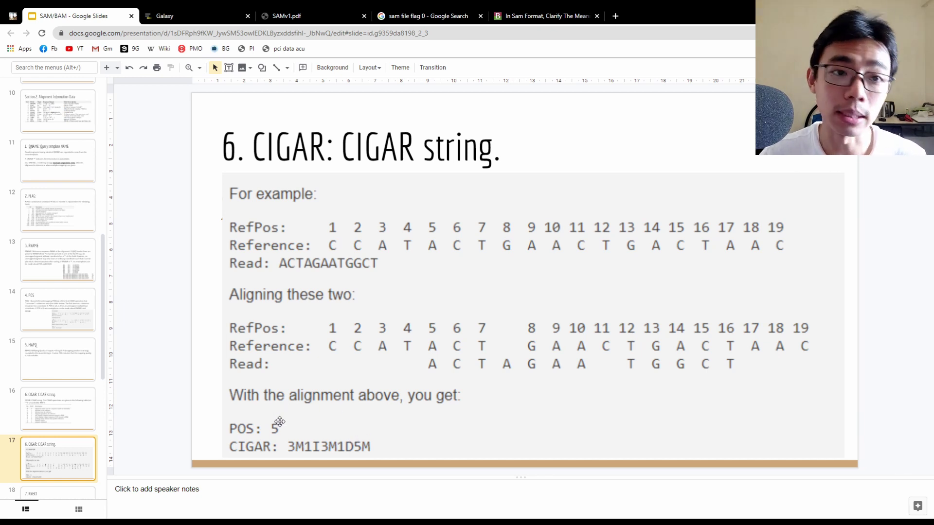
Scroll the filmstrip and go to slide 18, '7. RNEXT'.
scroll(83, 381, "down", 3)
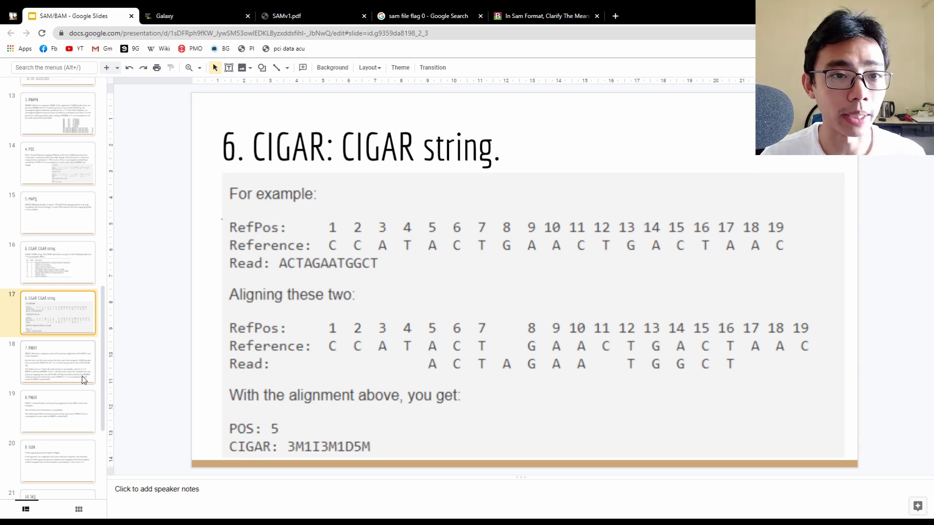
left_click(81, 378)
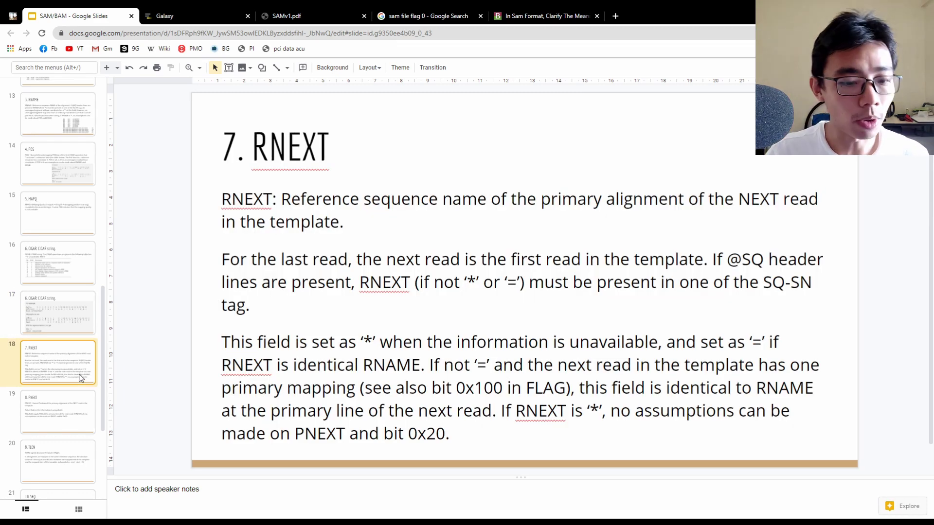
Step from slide 18 through the TLEN, SEQ and QUAL slides to slide 23, 'Now, What?'.
key("Down")
key("Down")
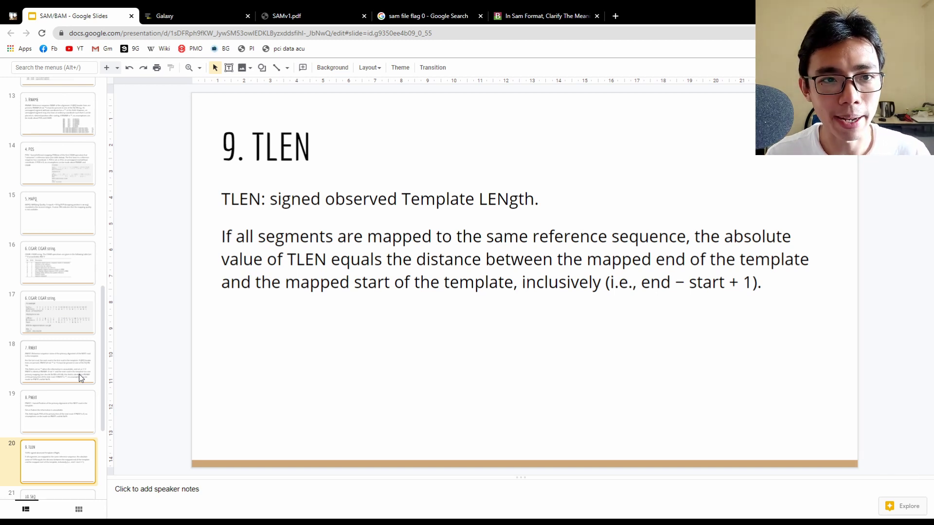
key("Down")
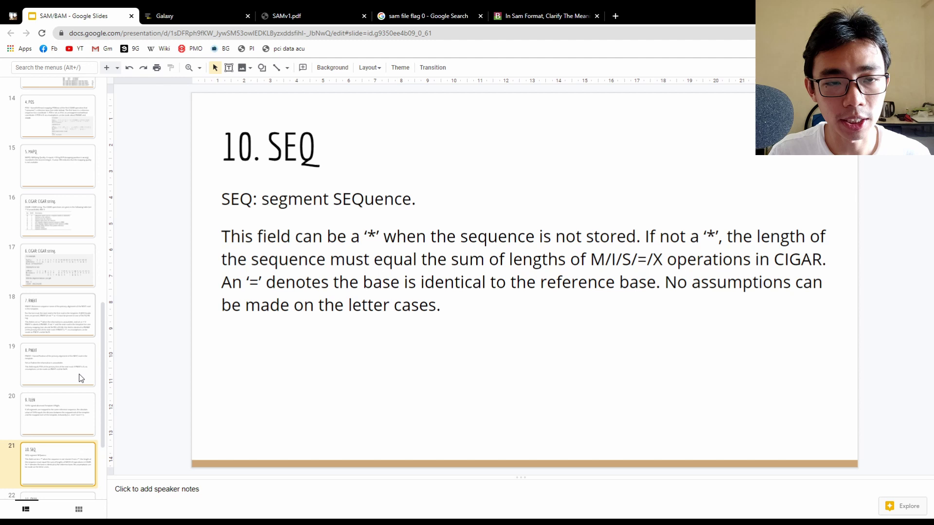
key("Down")
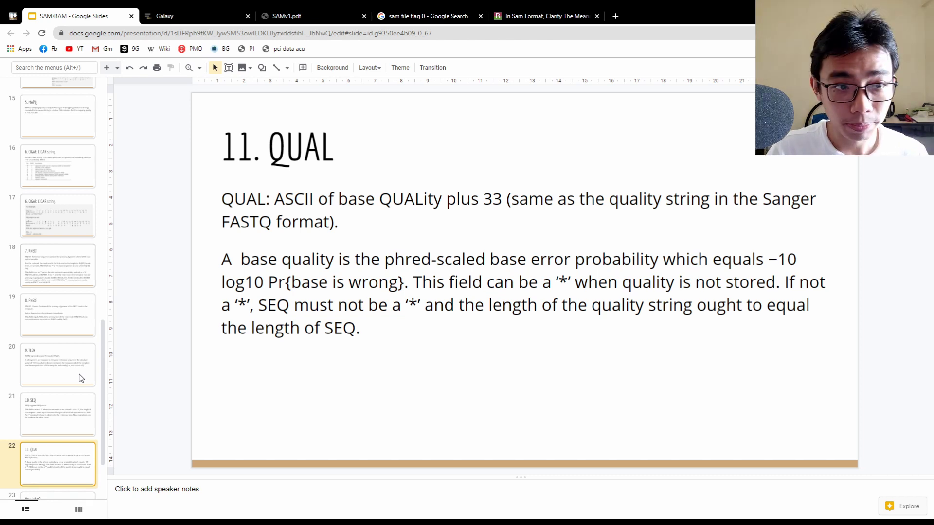
key("Down")
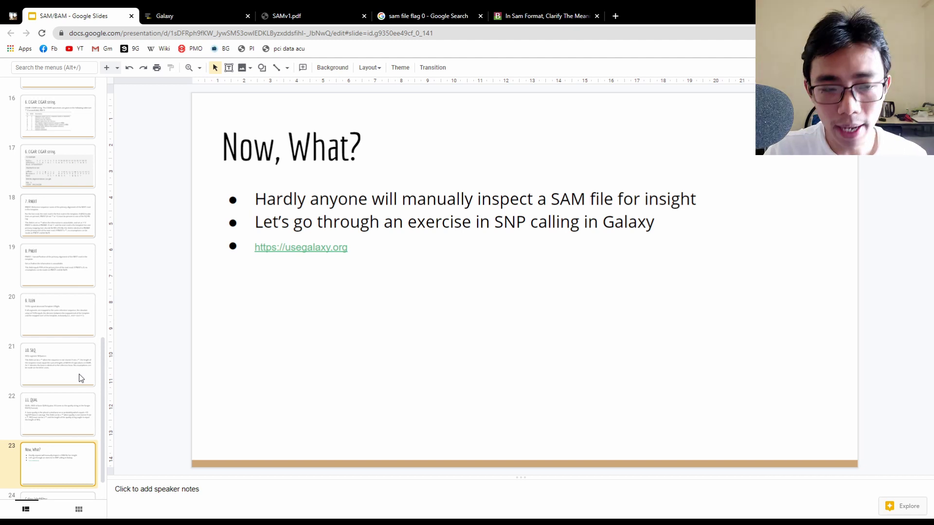
Advance to slide 24, 'Galaxy WorkFlow', which lists the three workflow steps.
key("Down")
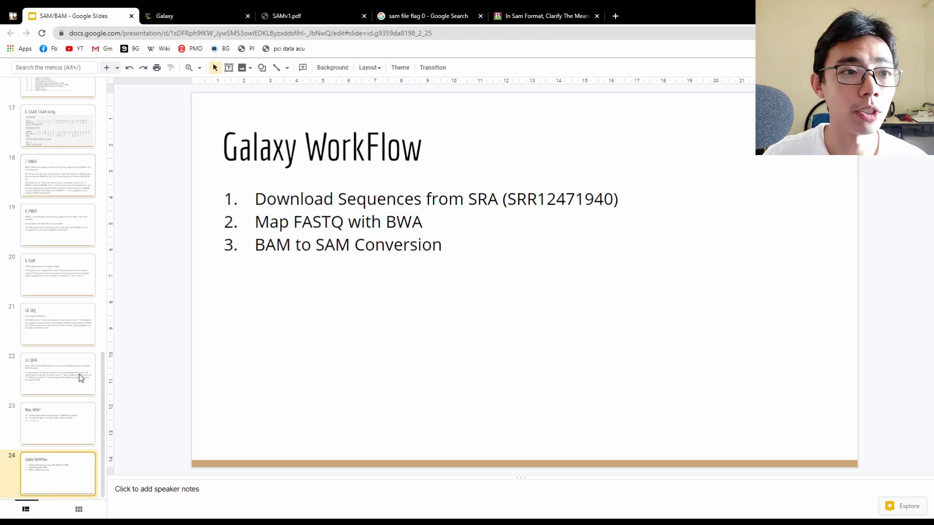
Highlight the SRA download, BWA mapping and BAM-to-SAM conversion steps, then return to Galaxy.
left_click(229, 10)
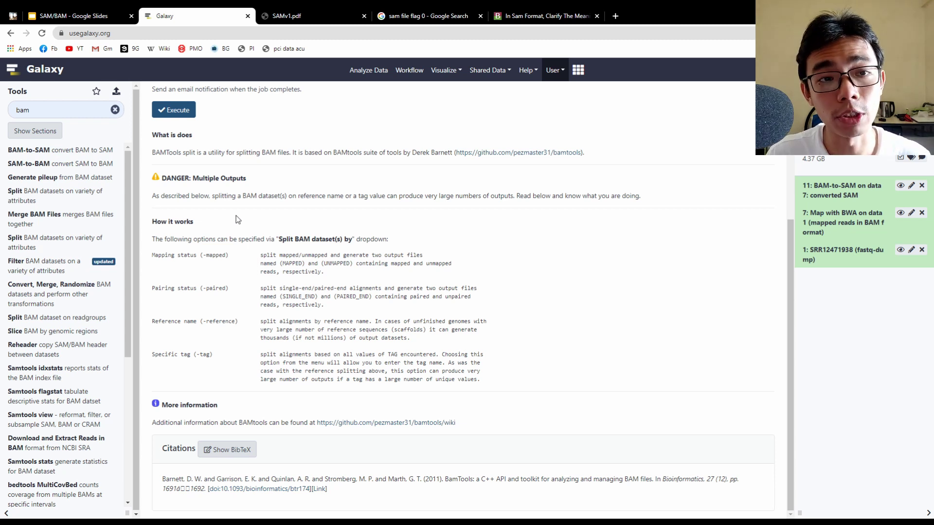
left_click(73, 16)
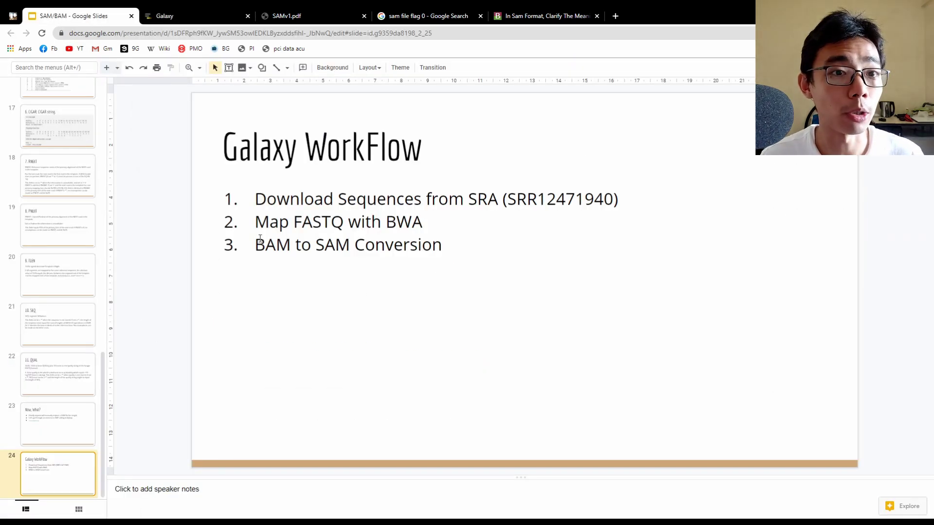
left_click_drag(254, 200, 633, 198)
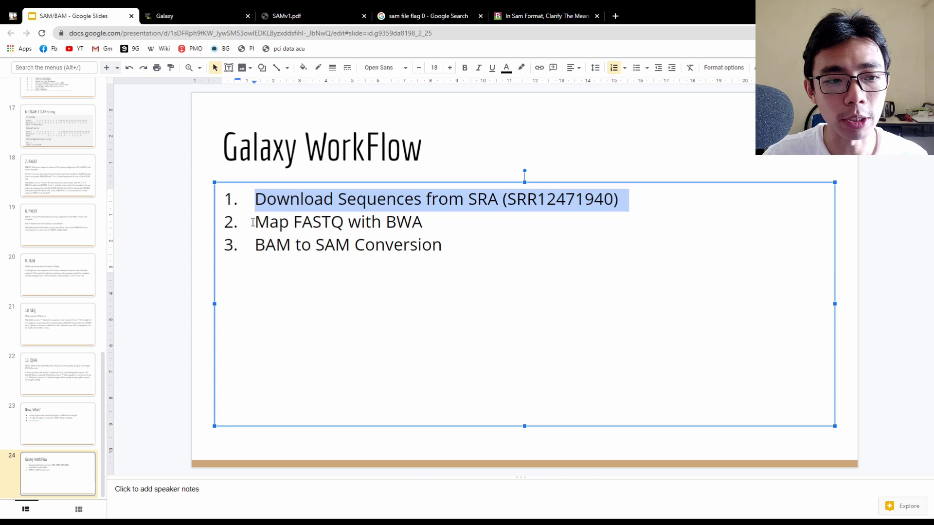
left_click_drag(252, 223, 481, 204)
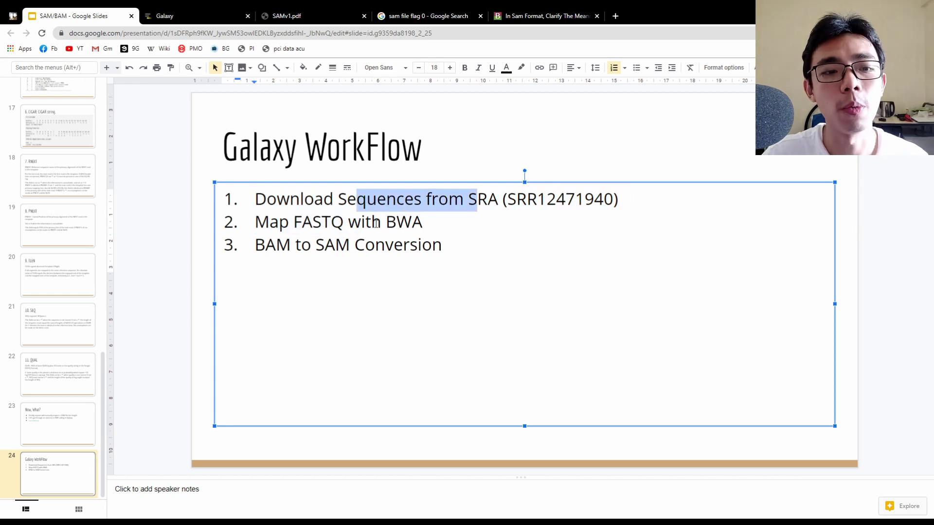
left_click_drag(385, 223, 427, 224)
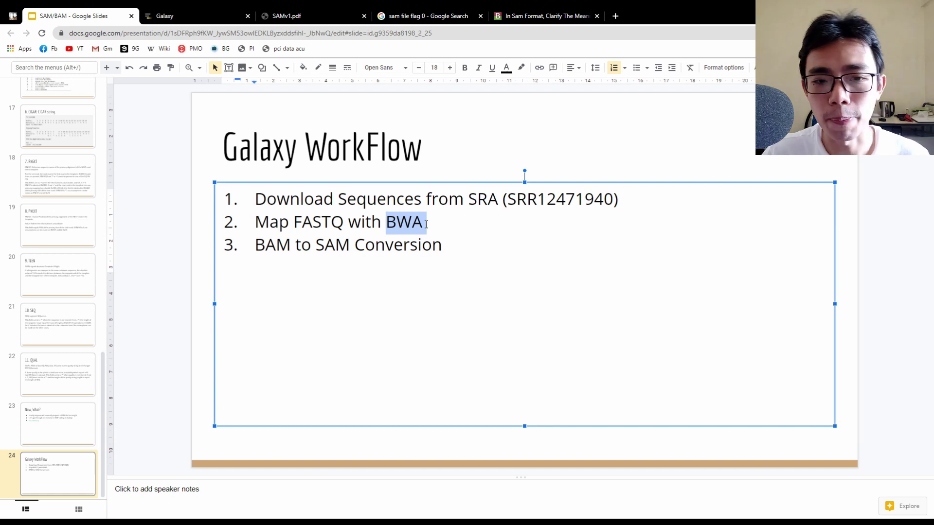
left_click_drag(266, 245, 452, 246)
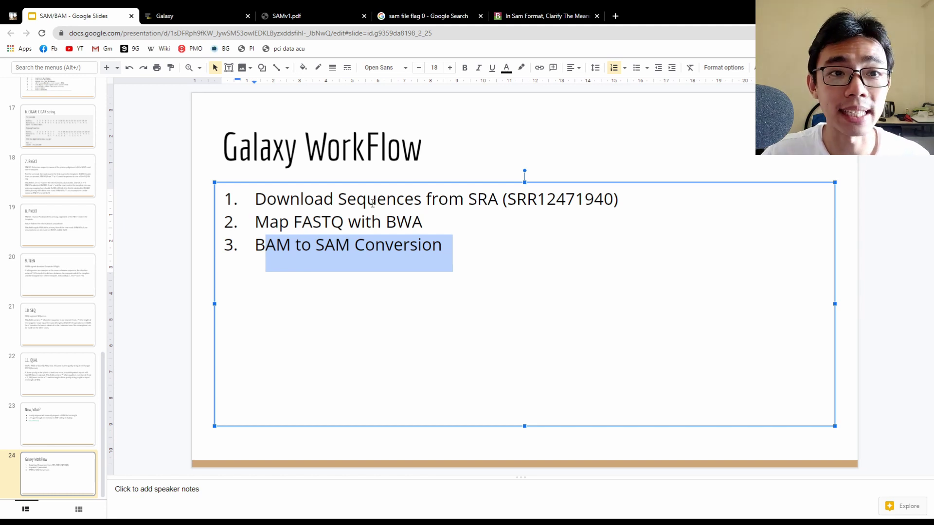
left_click(194, 16)
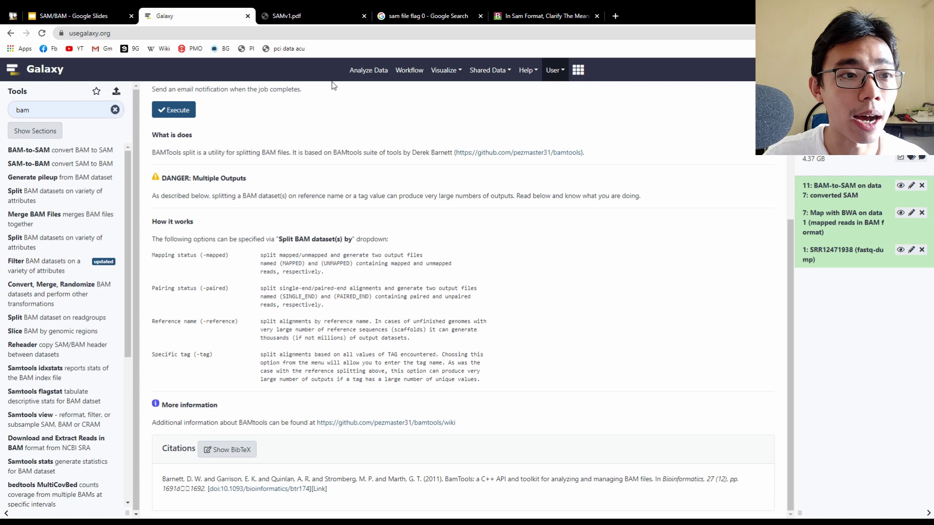
Reload Galaxy, search the tools for 'sra', and open Download and Extract Reads in FASTA/Q.
left_click(12, 70)
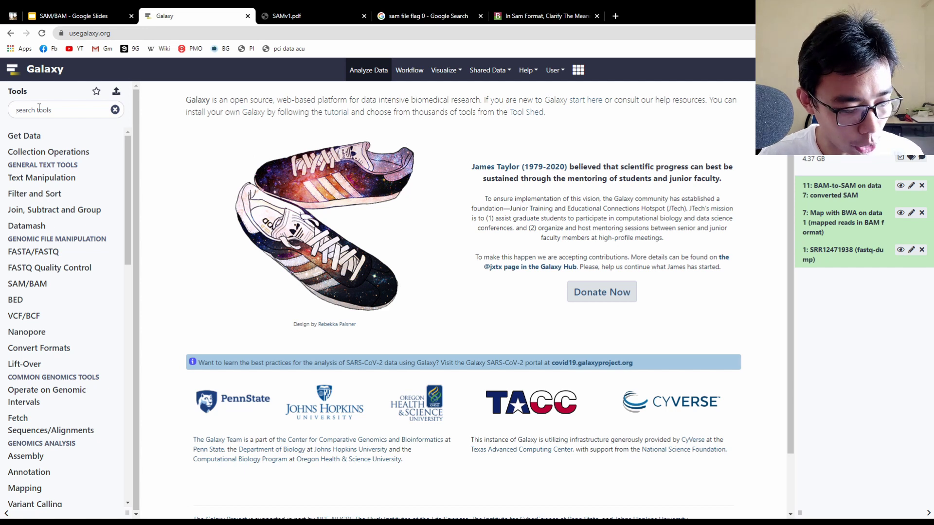
type("ra")
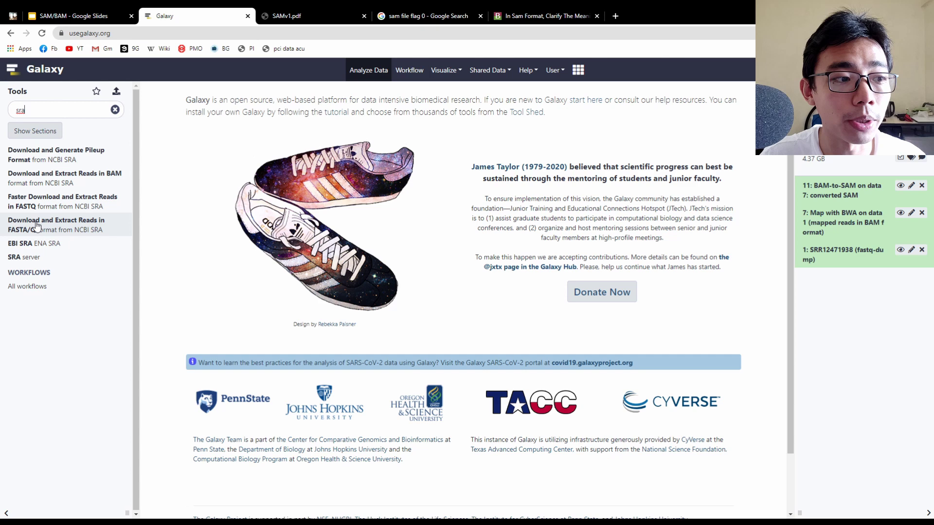
left_click(81, 231)
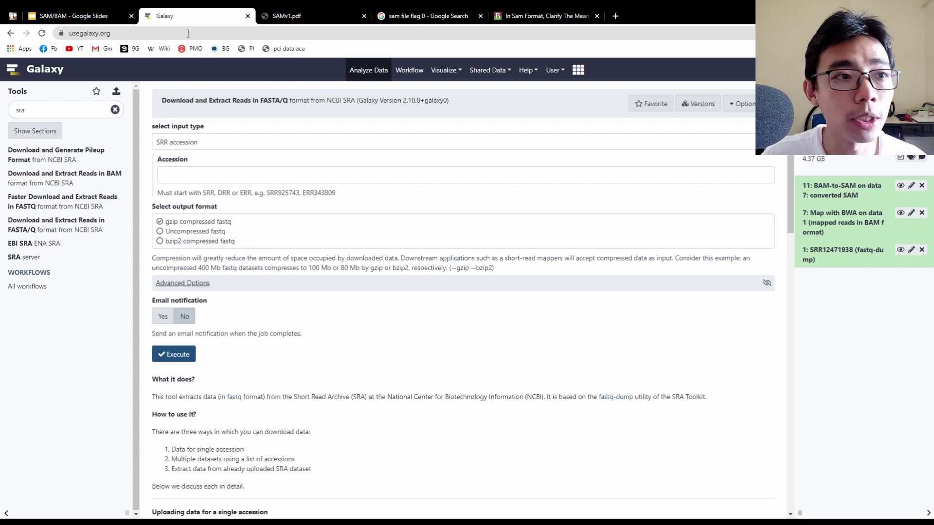
Copy accession SRR12471940 from the Galaxy WorkFlow slide.
left_click(85, 16)
left_click(350, 245)
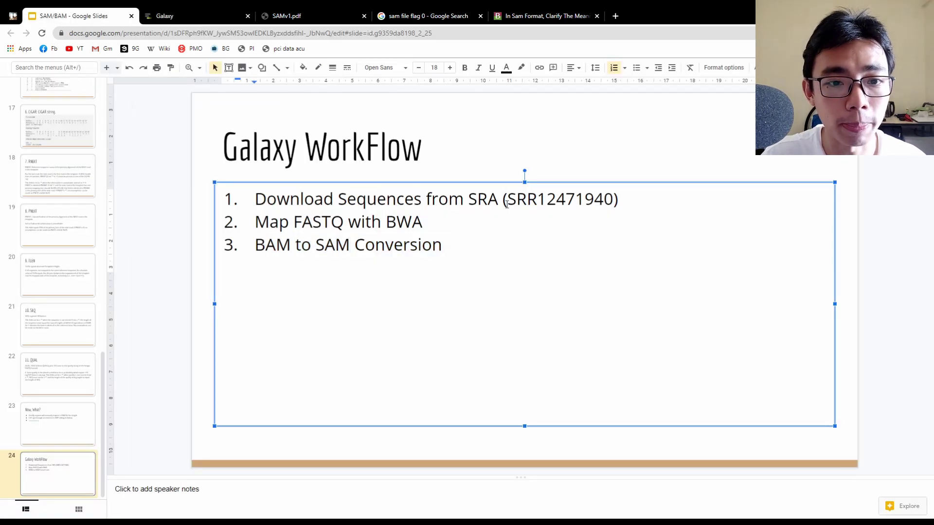
left_click_drag(506, 205, 616, 203)
right_click(590, 202)
left_click(617, 224)
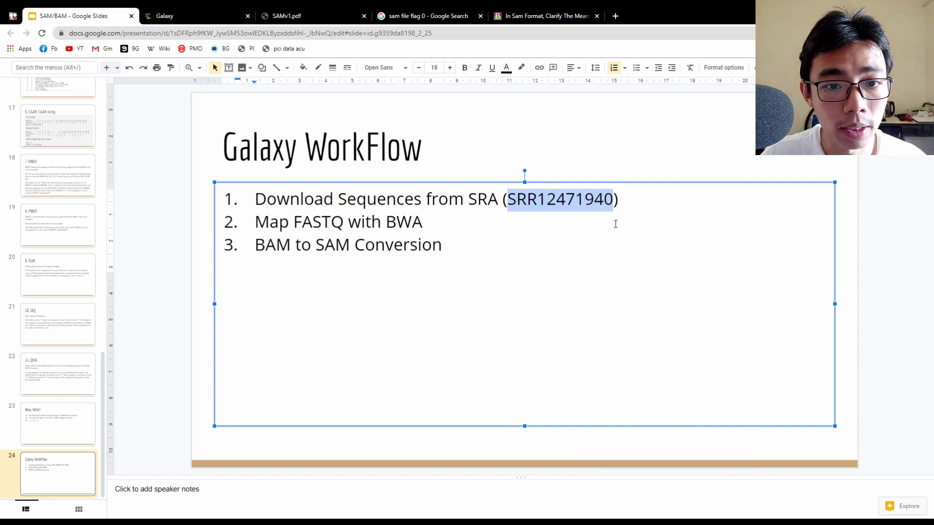
Paste SRR12471940 into the Accession field and run the SRA download.
left_click(184, 14)
left_click(225, 174)
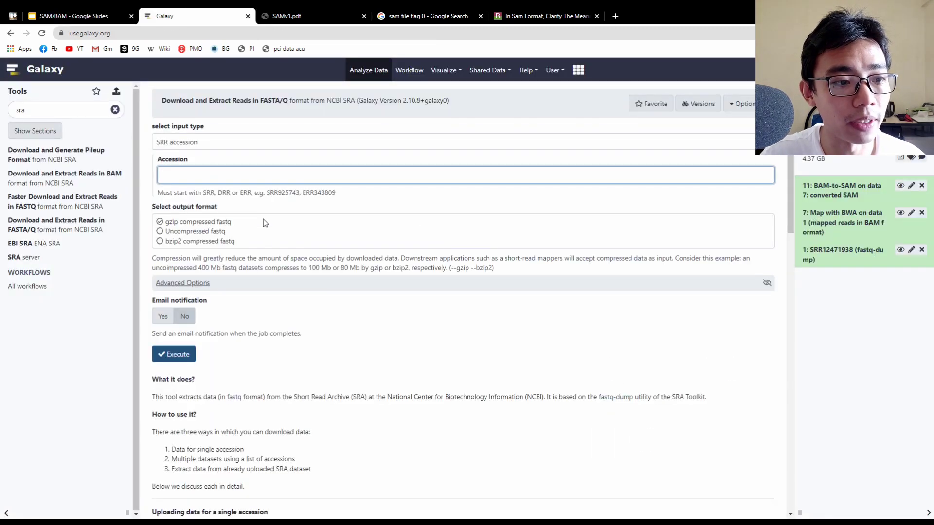
key("ctrl+v")
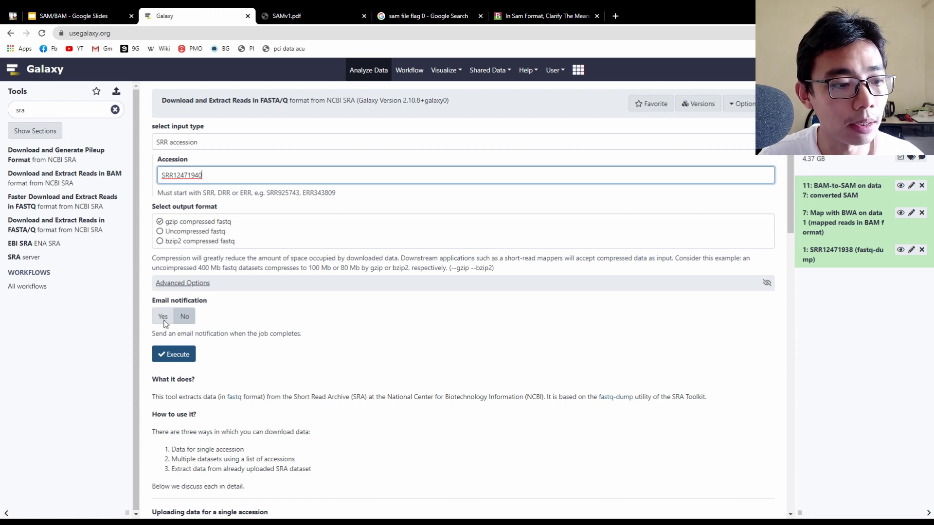
left_click(178, 361)
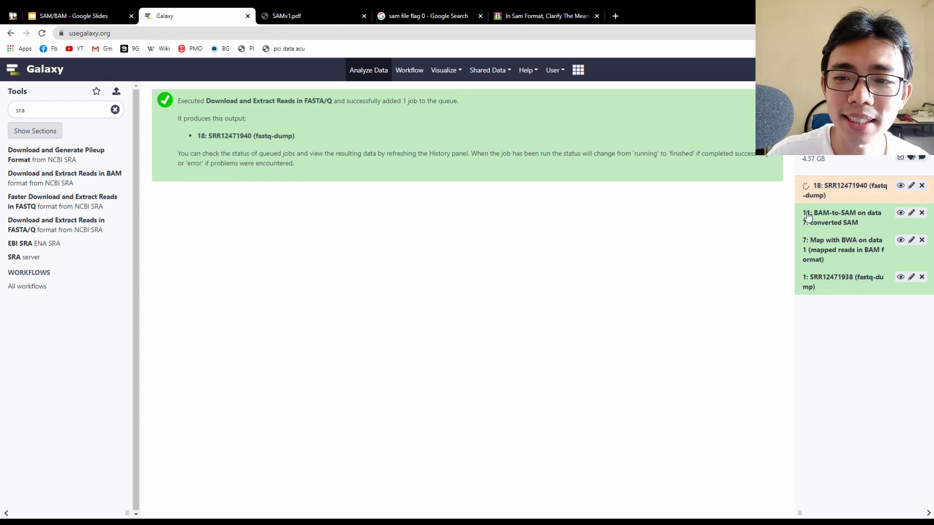
Search the tools for 'bwa' and open Map with BWA.
key("BackSpace")
key("BackSpace")
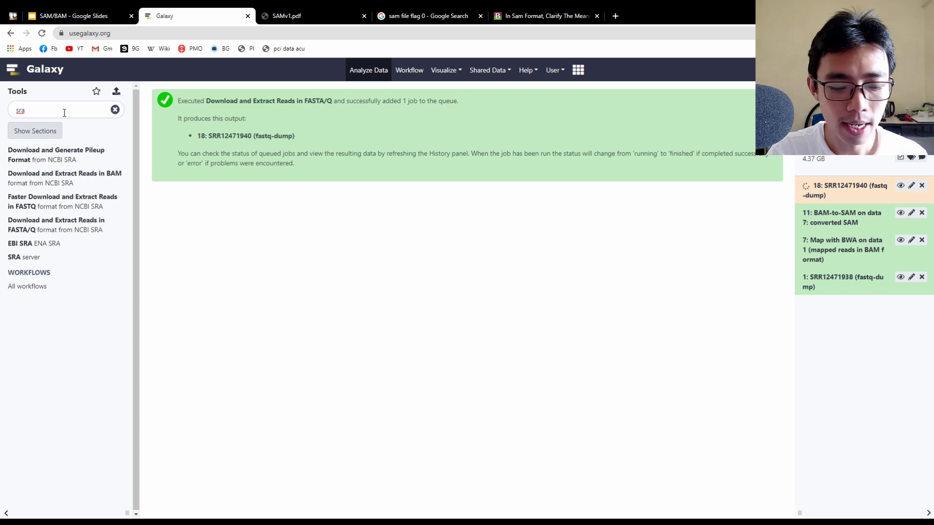
type("bwa")
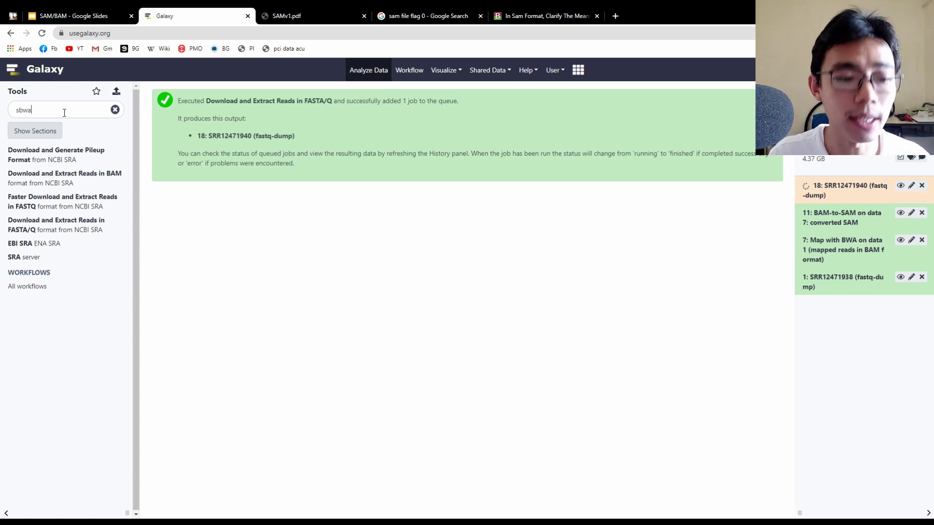
key("BackSpace")
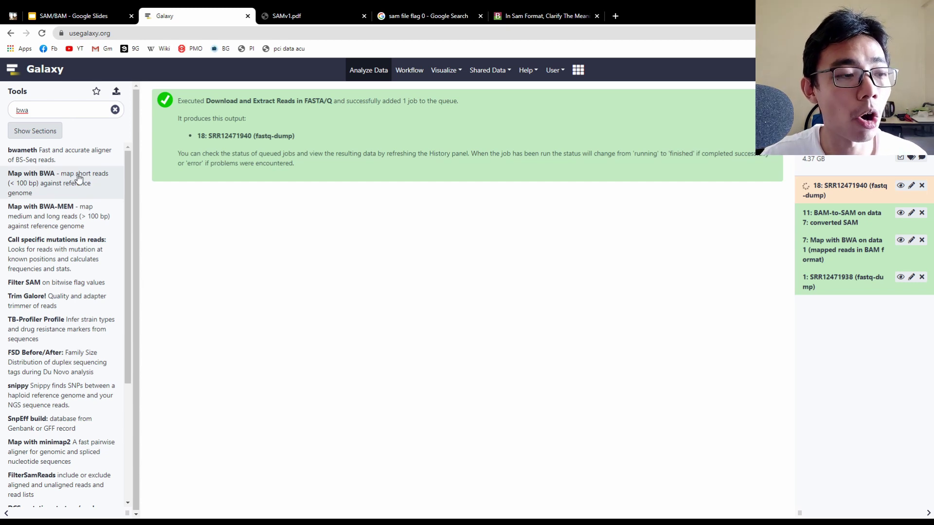
left_click(77, 185)
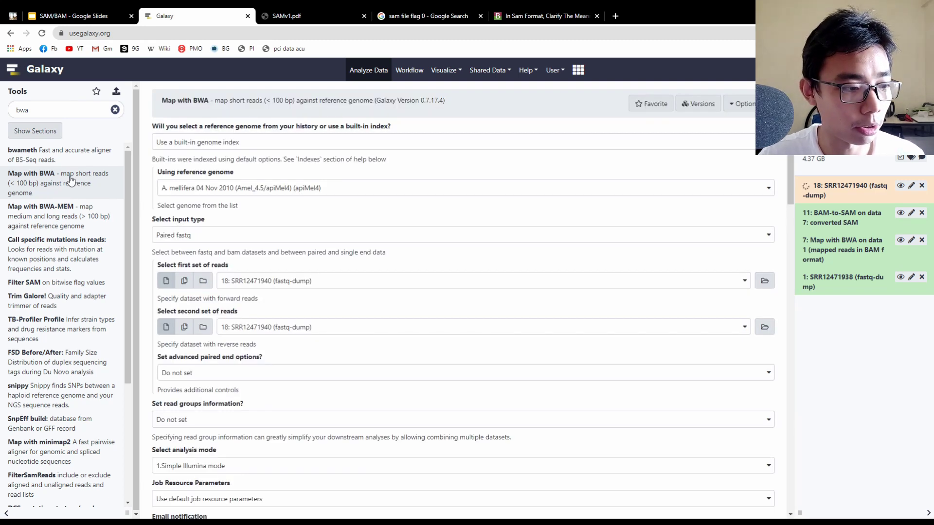
left_click_drag(32, 111, 2, 114)
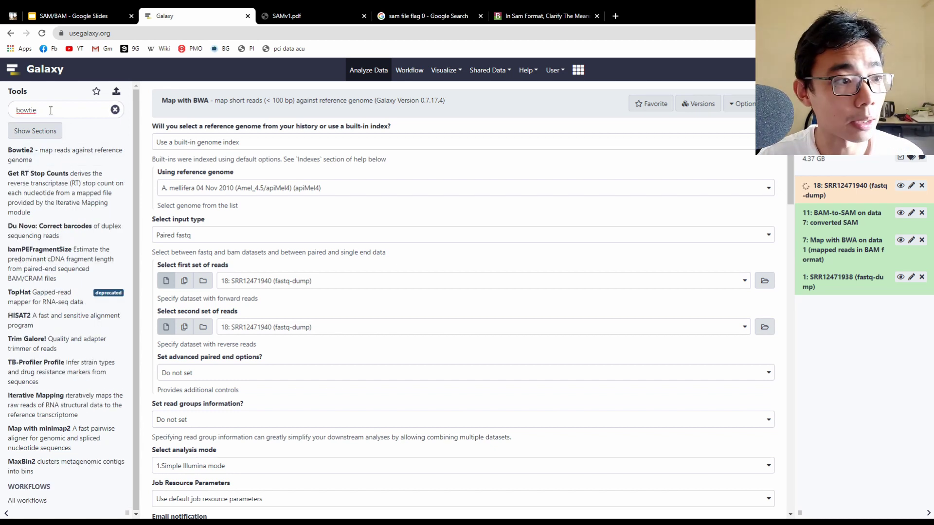
left_click_drag(50, 110, 2, 112)
type("bwa")
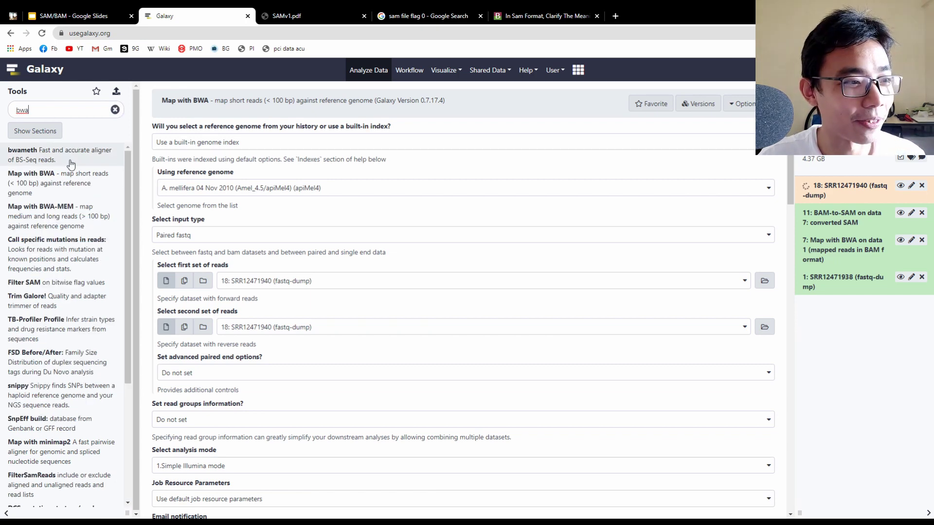
left_click(61, 183)
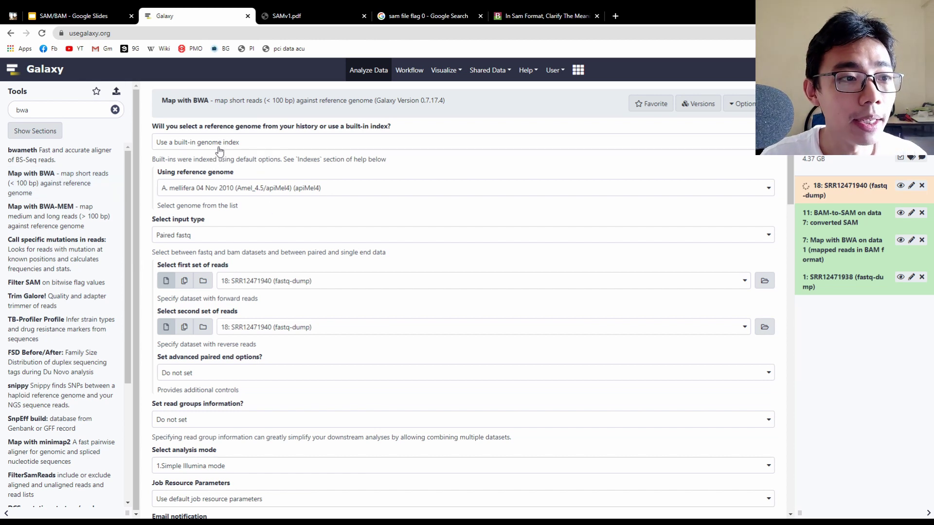
Set the BWA reference genome to fission yeast, with SRR12471940 as the reads.
left_click(210, 194)
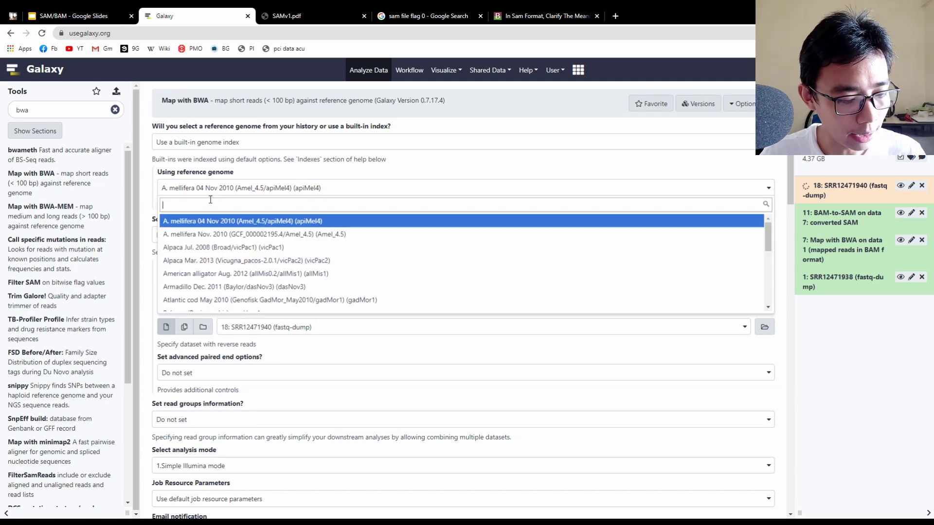
type("yeast")
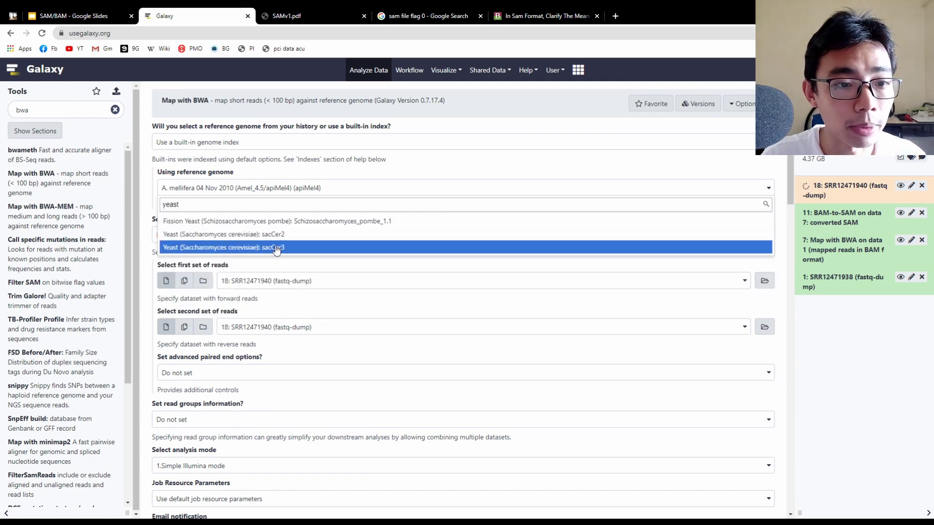
left_click(292, 222)
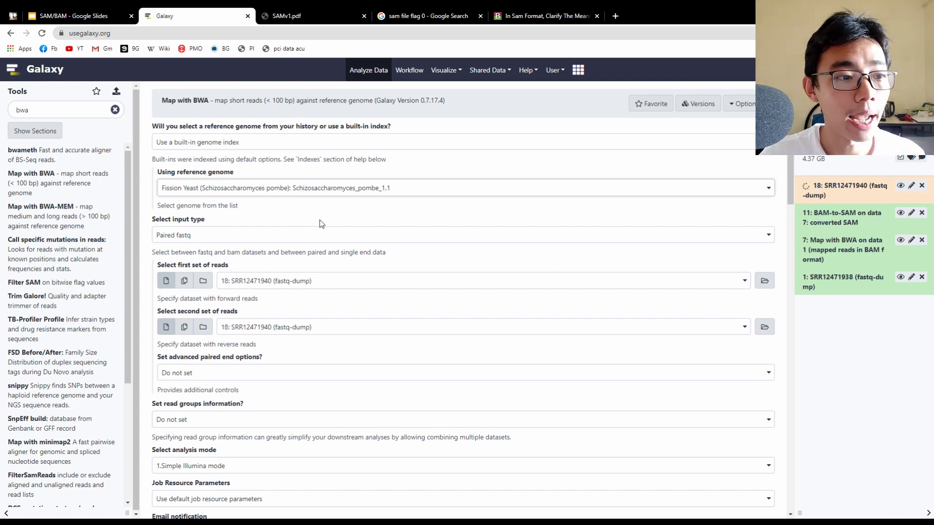
left_click(278, 283)
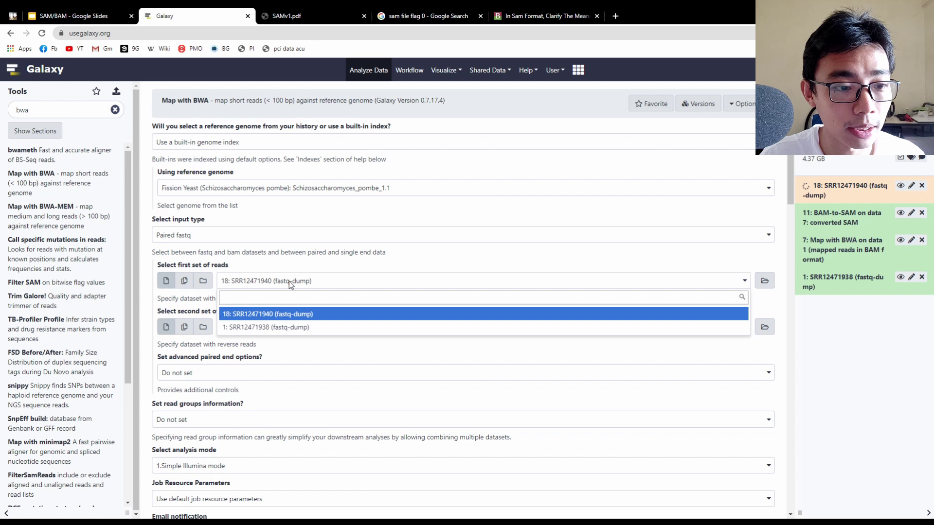
left_click(291, 315)
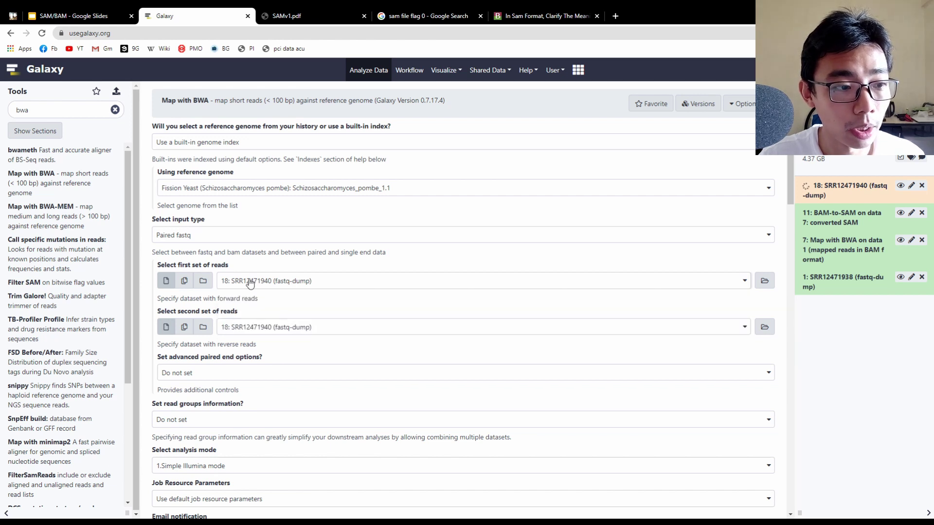
Set the input to single fastq SRR12471940, run the mapping, and expand the earlier BWA result.
left_click(224, 235)
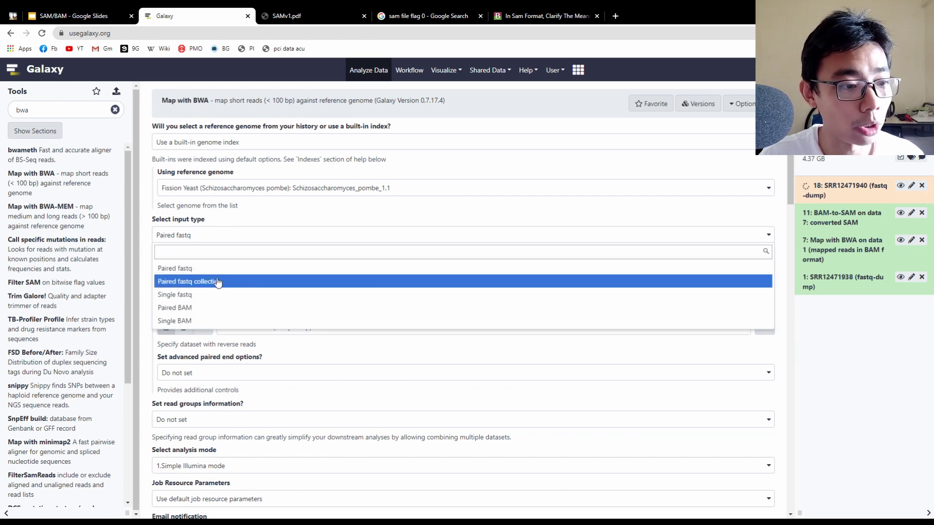
left_click(217, 294)
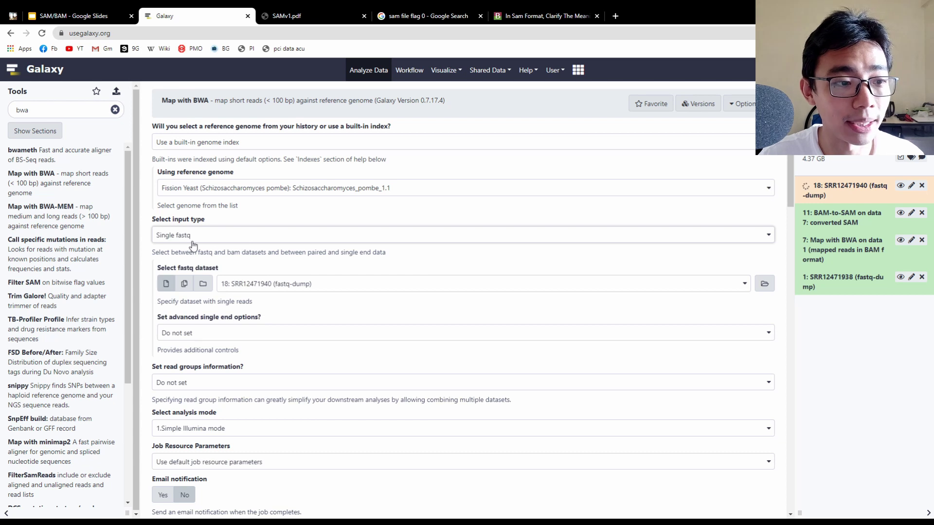
left_click(280, 287)
left_click(267, 287)
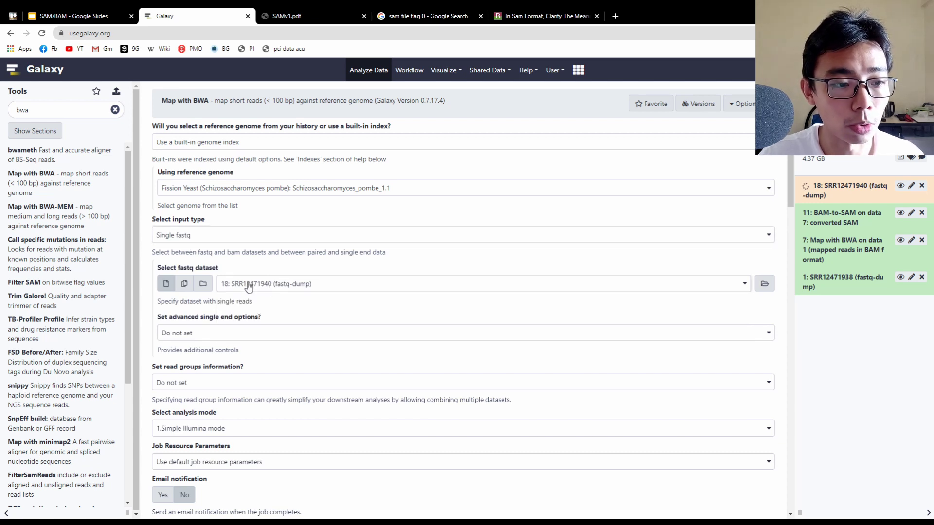
left_click(249, 287)
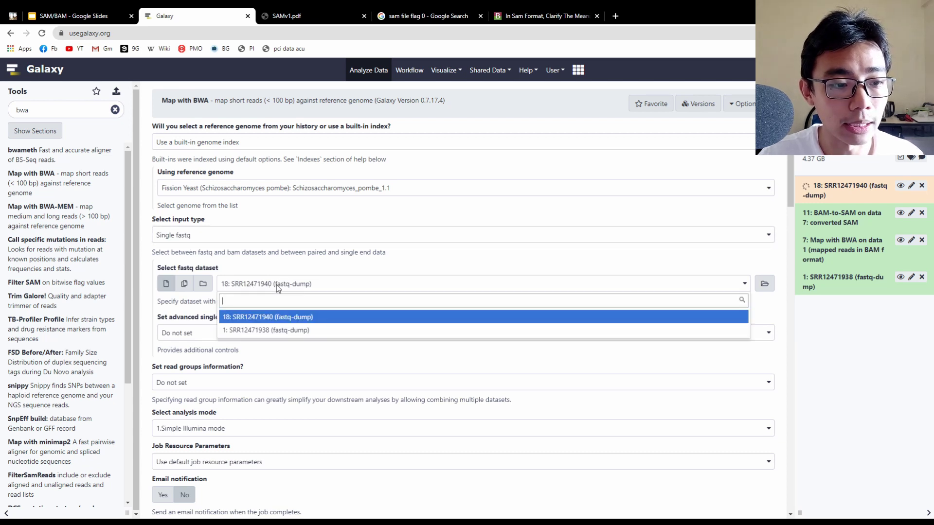
left_click(291, 317)
scroll(268, 221, "down", 3)
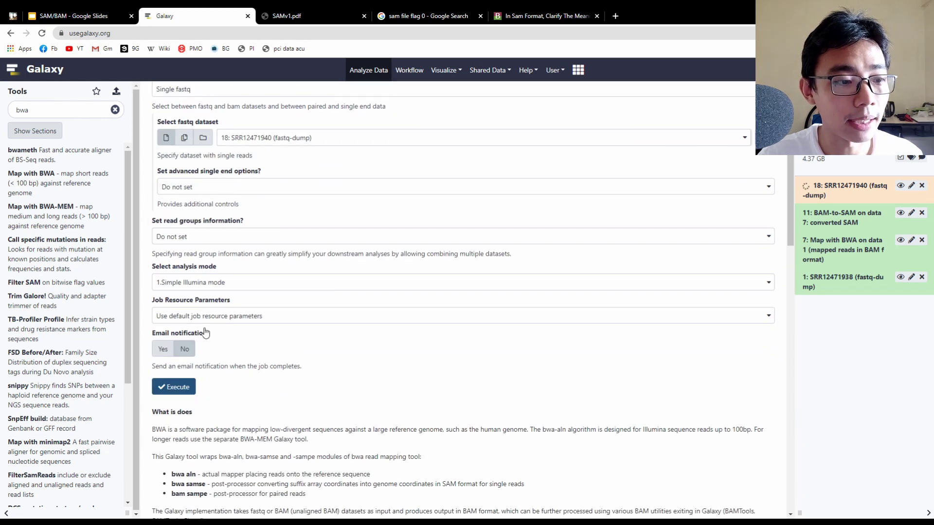
left_click(164, 387)
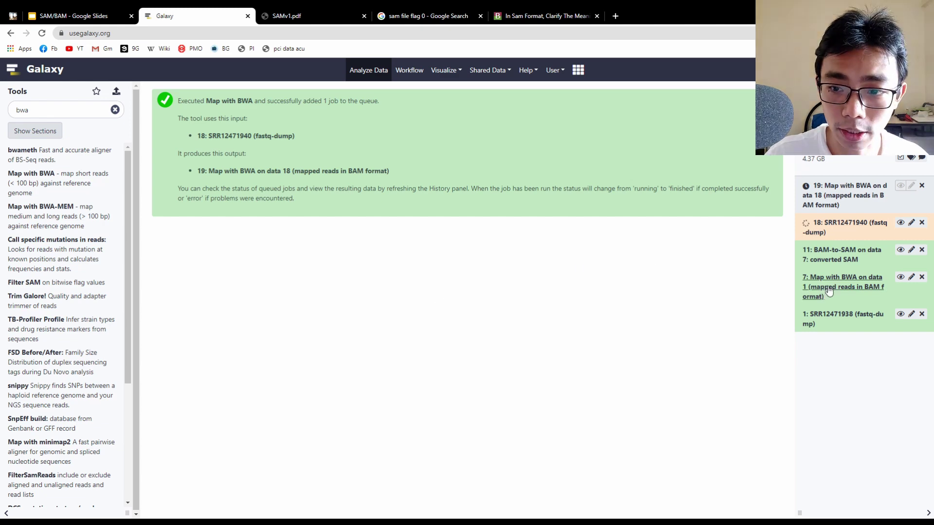
left_click(877, 299)
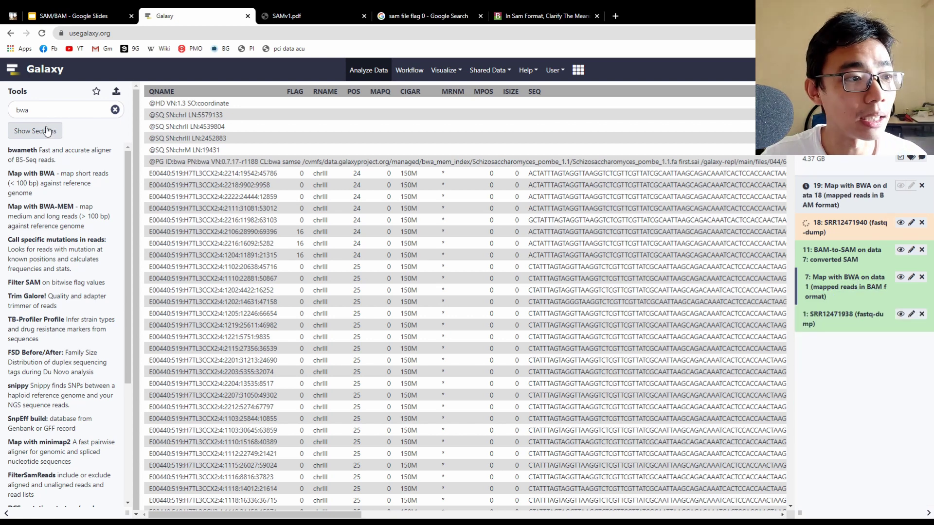
Run BAM-to-SAM on dataset 19 with 'Include header in SAM output (-h)' kept on.
double_click(36, 108)
type("sam")
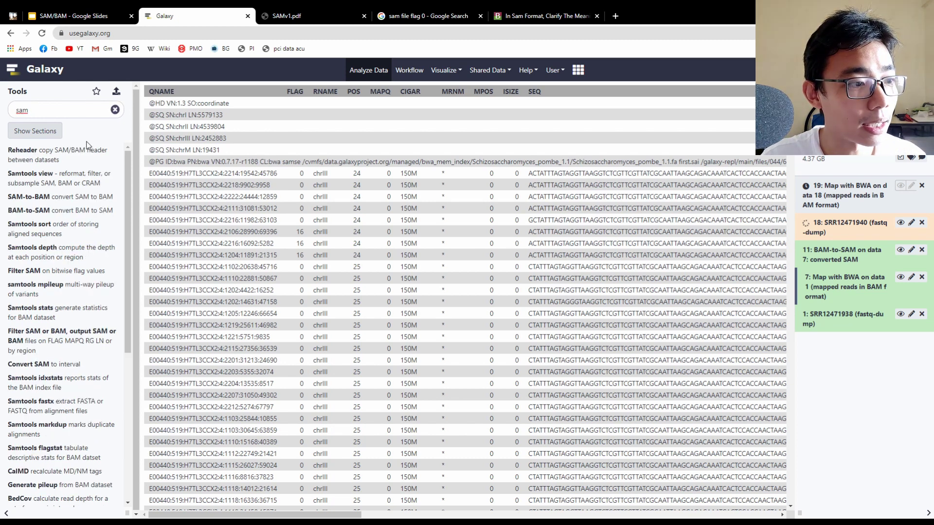
left_click(68, 214)
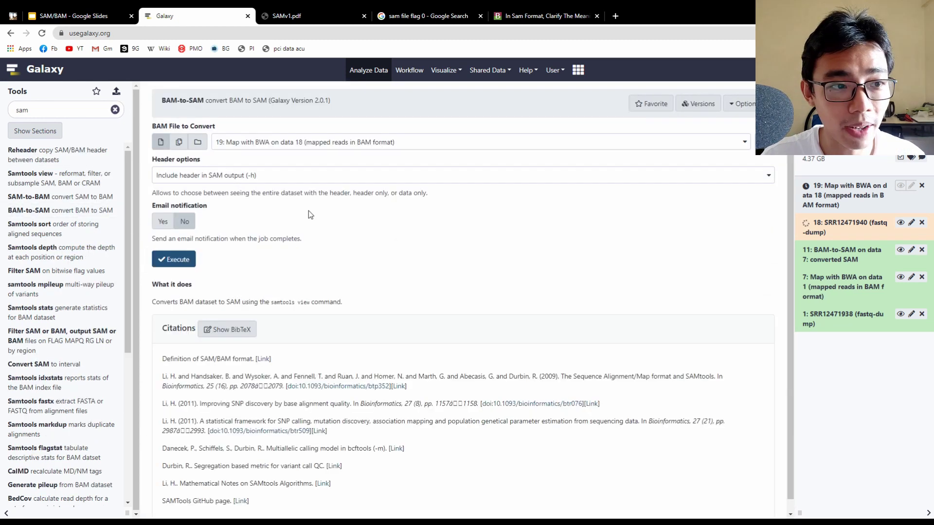
left_click(249, 145)
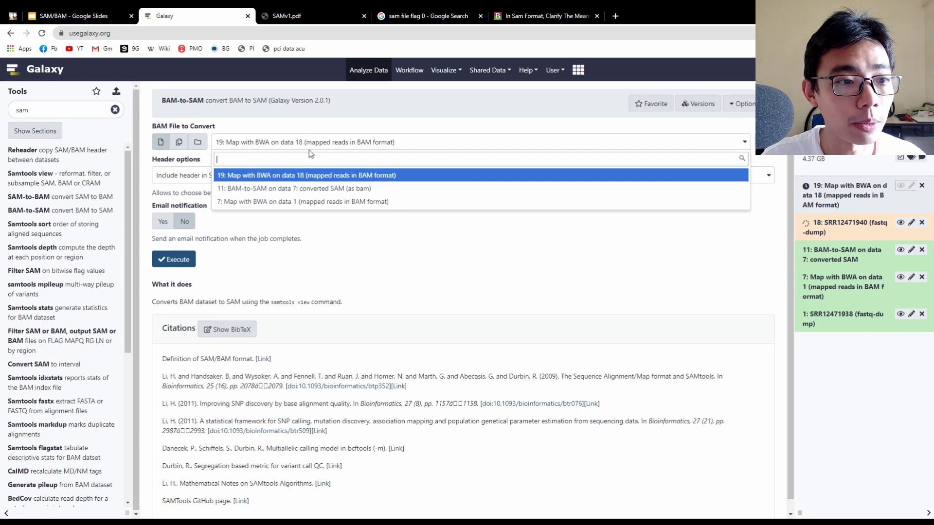
left_click(269, 176)
left_click(267, 176)
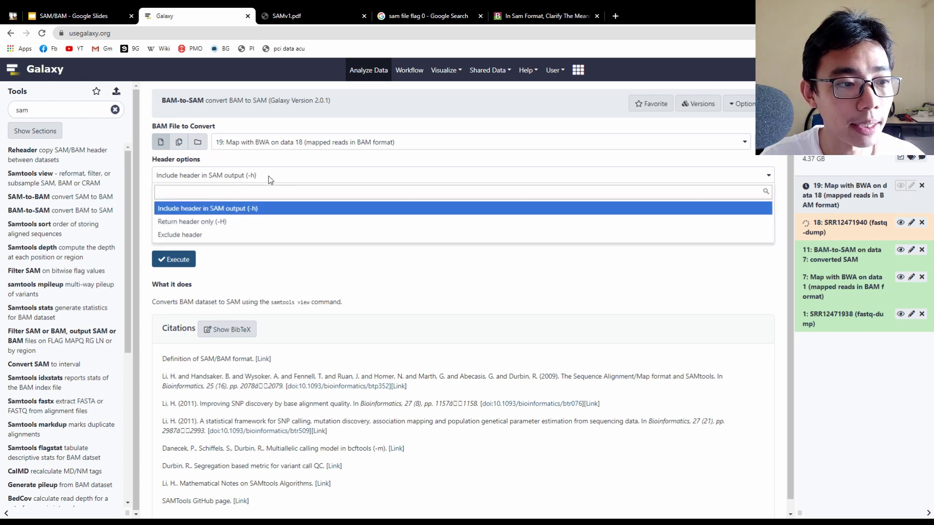
left_click(270, 176)
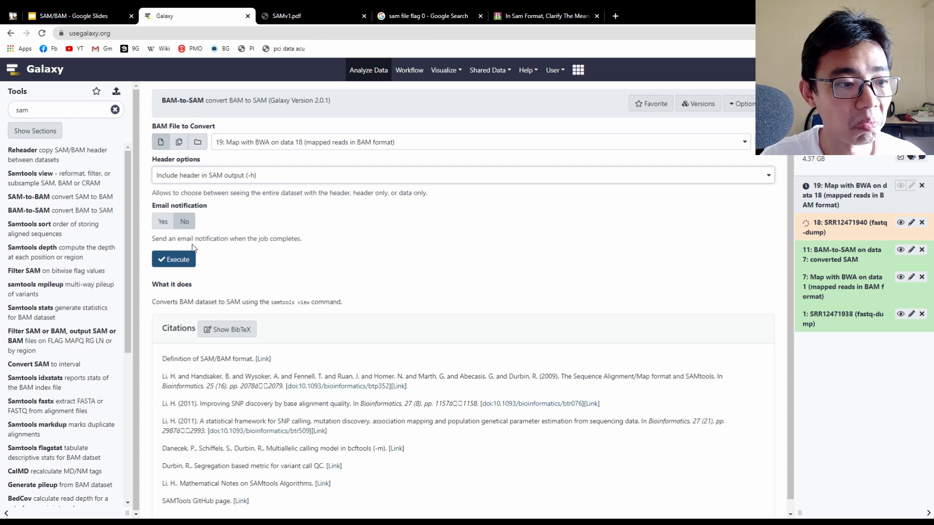
left_click(187, 181)
left_click(234, 178)
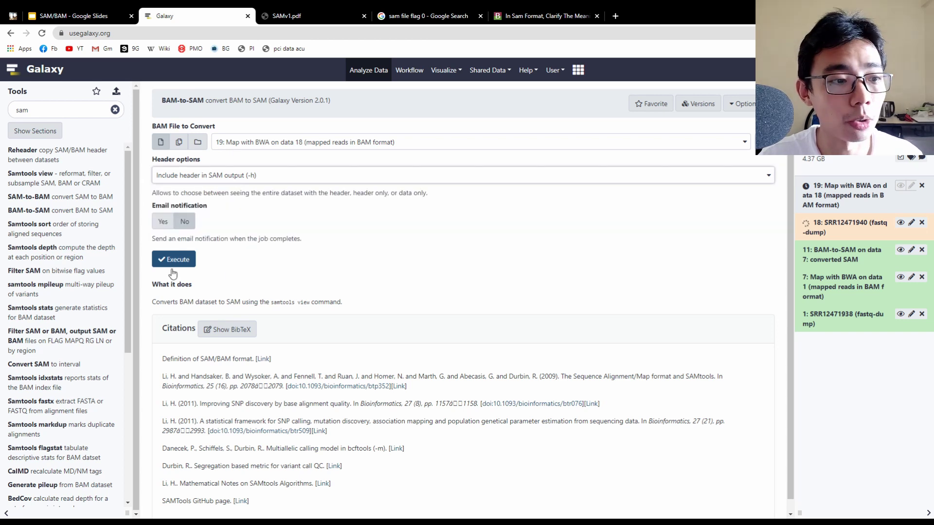
left_click(185, 262)
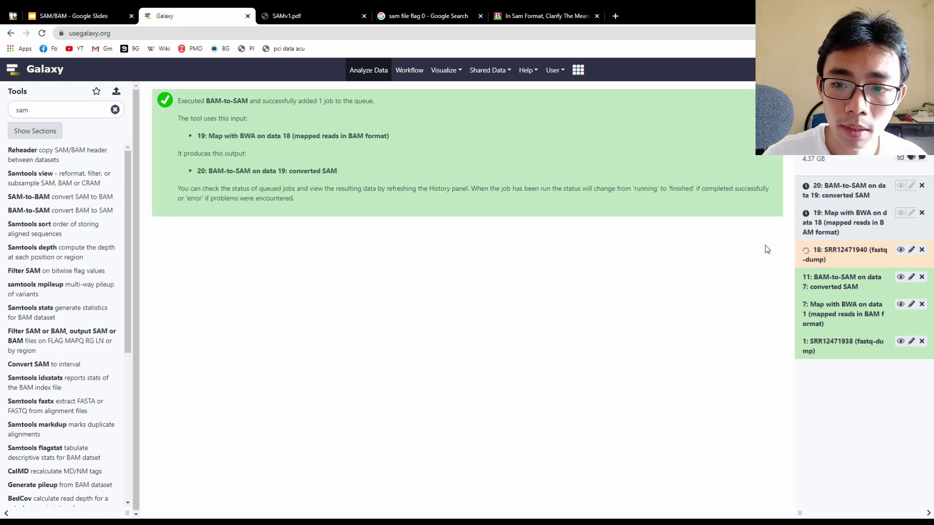
left_click(830, 287)
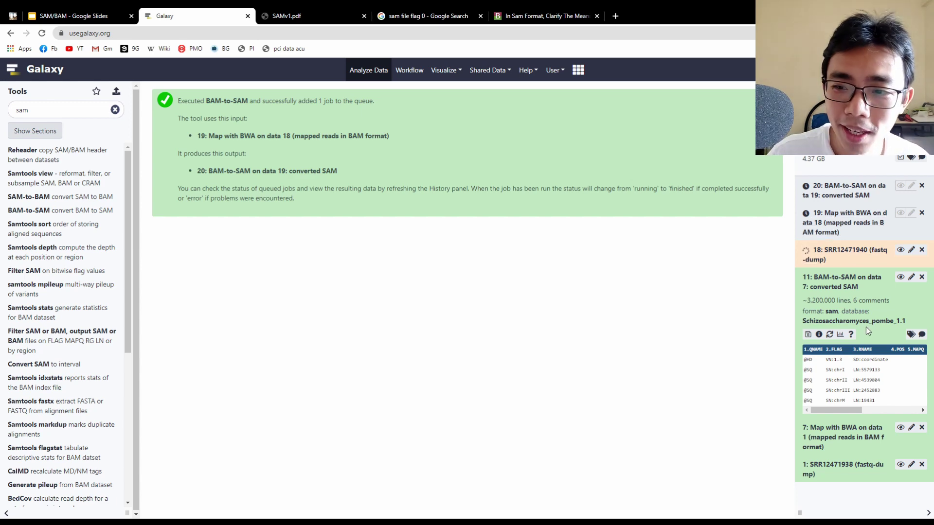
left_click(902, 278)
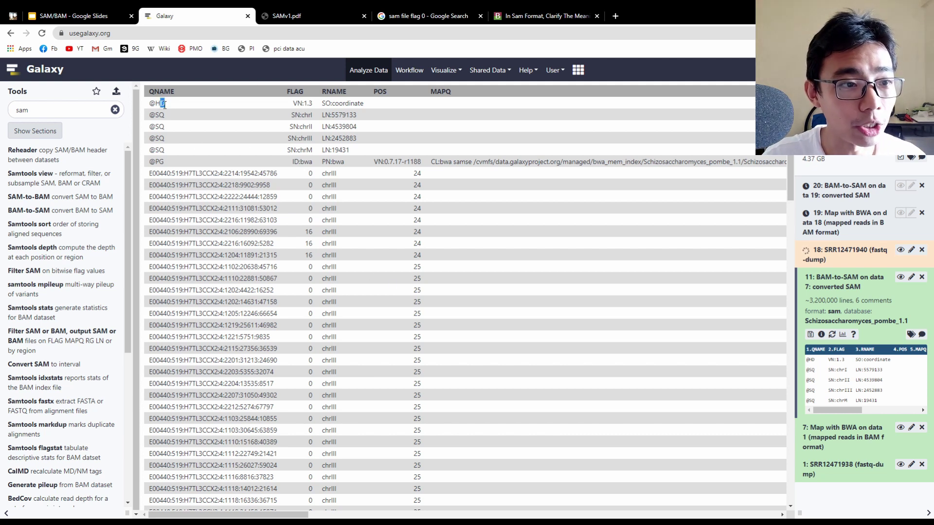
left_click_drag(302, 104, 374, 102)
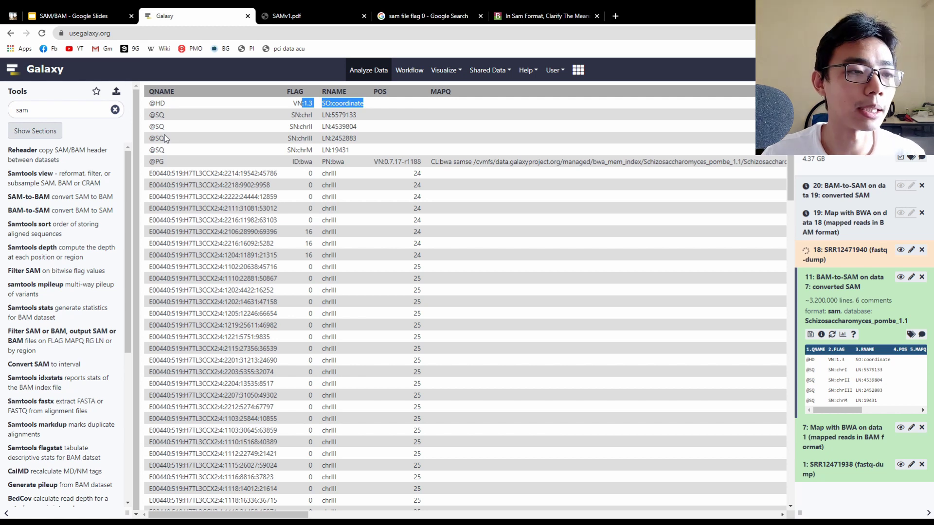
left_click(152, 117)
left_click_drag(156, 126, 170, 130)
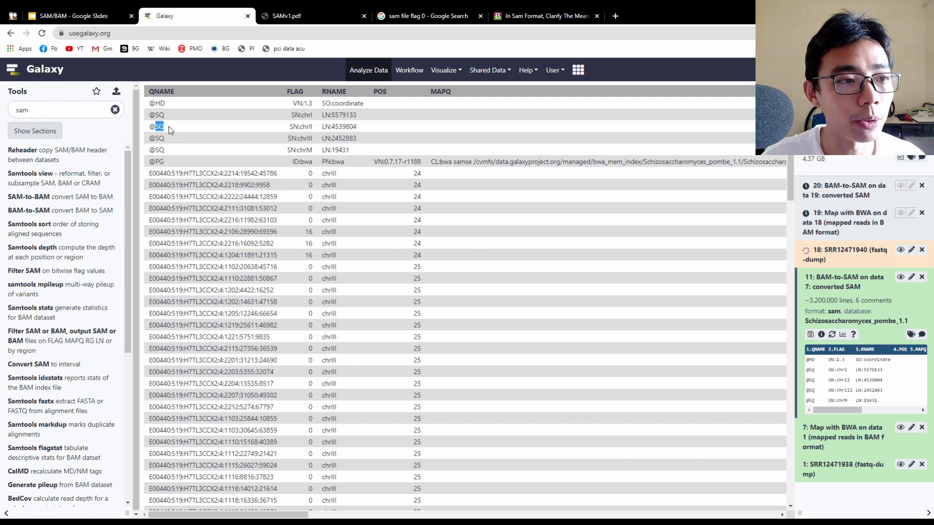
double_click(159, 150)
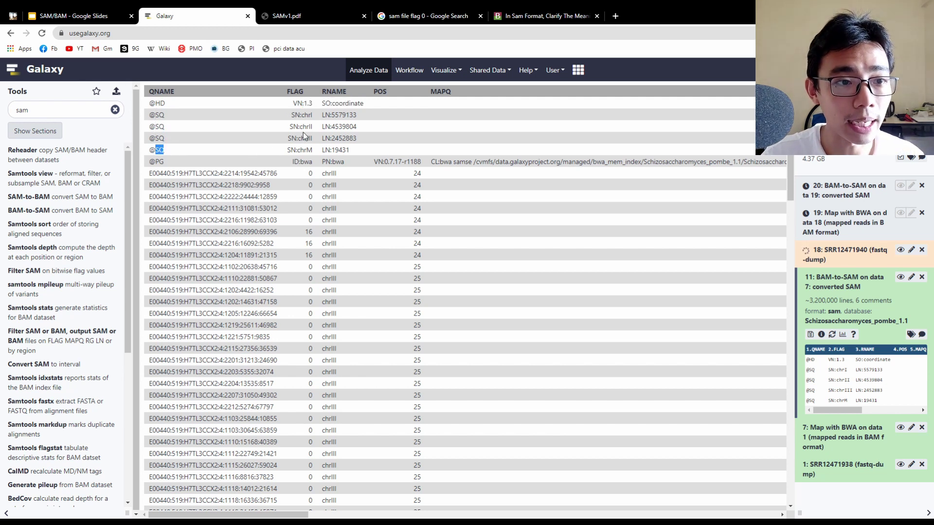
left_click_drag(156, 115, 165, 152)
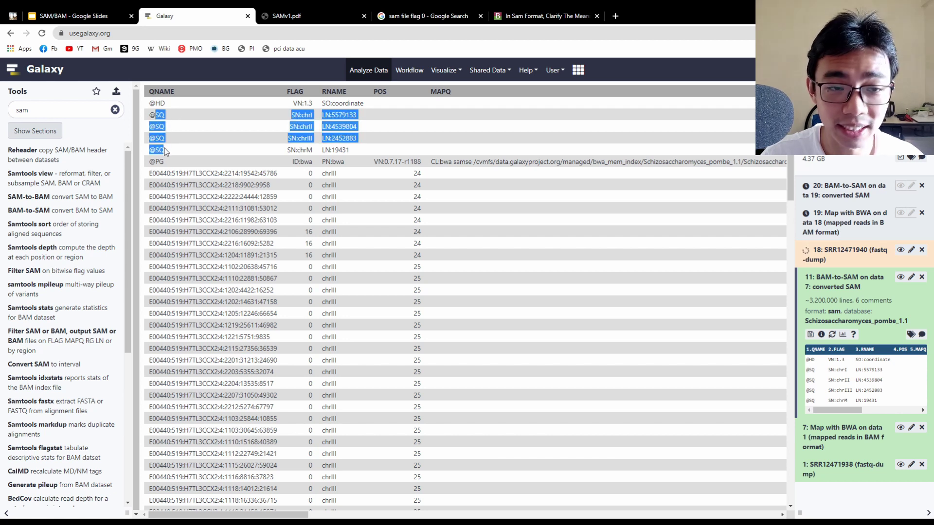
left_click(292, 118)
left_click_drag(294, 127, 363, 140)
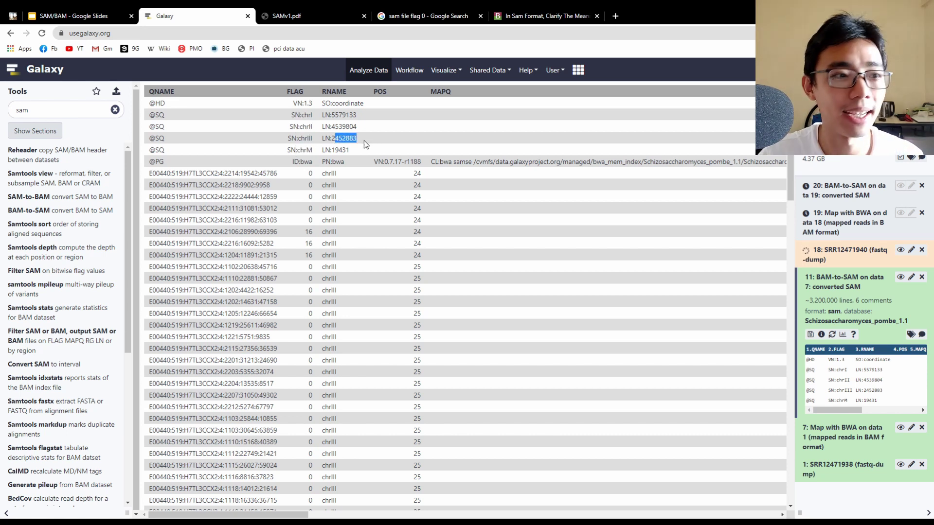
left_click_drag(535, 163, 555, 172)
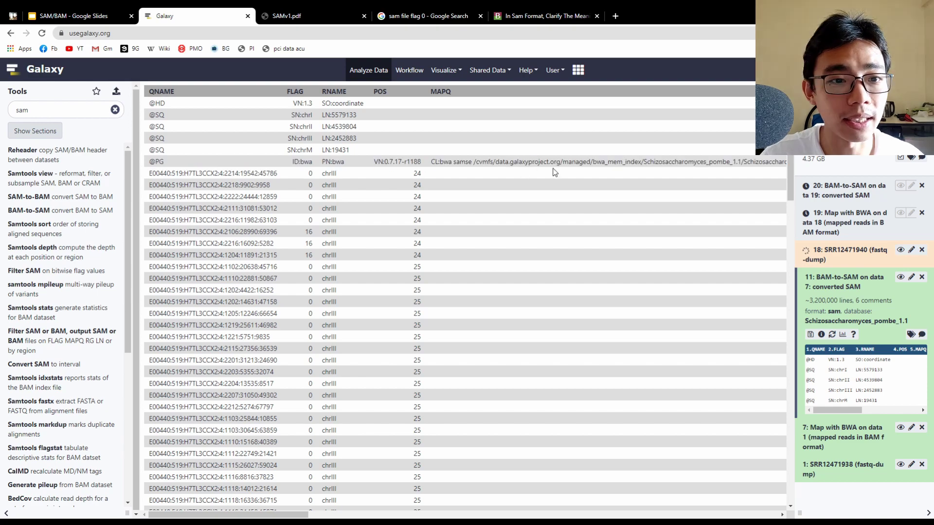
left_click_drag(279, 168, 428, 164)
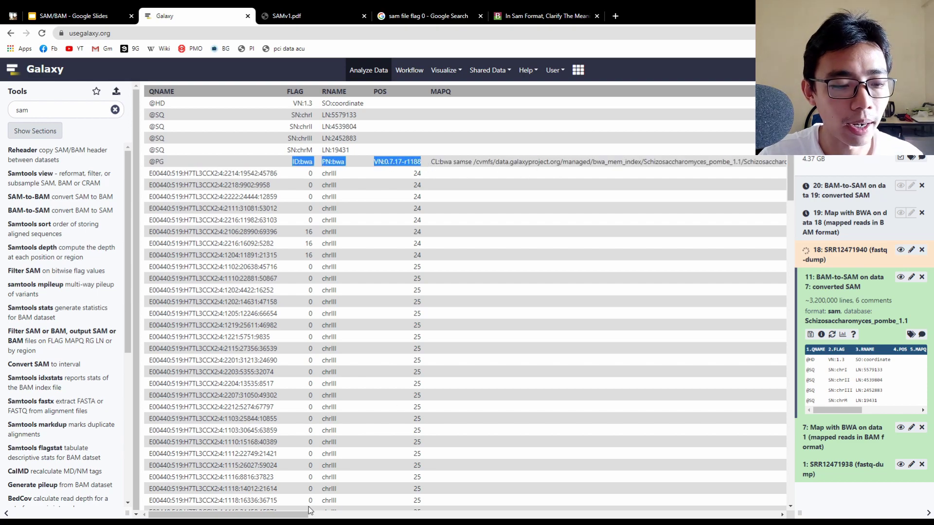
left_click_drag(310, 509, 223, 491)
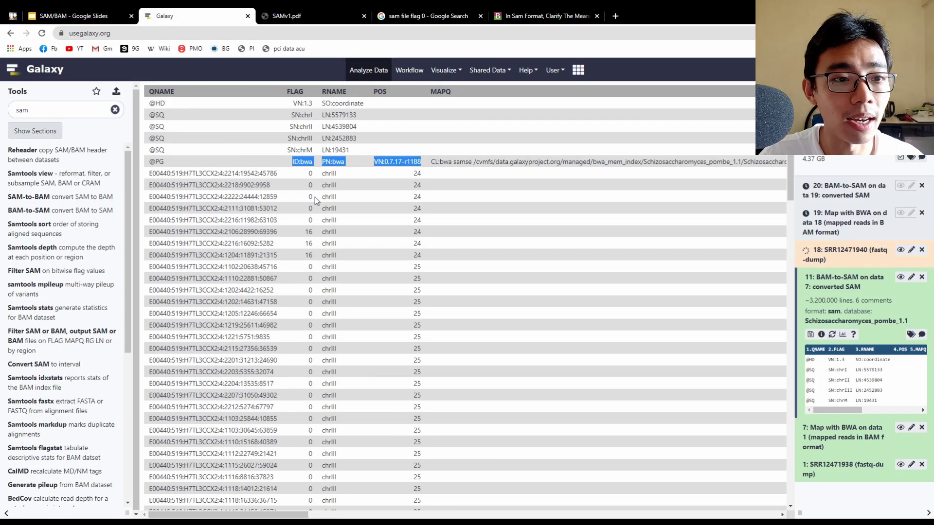
left_click(329, 165)
left_click_drag(397, 161, 434, 161)
double_click(292, 163)
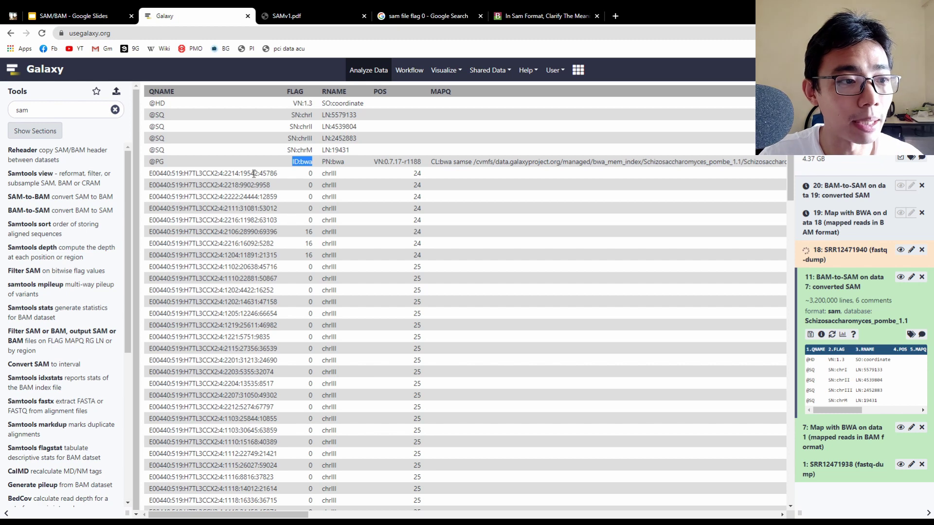
left_click_drag(448, 163, 508, 169)
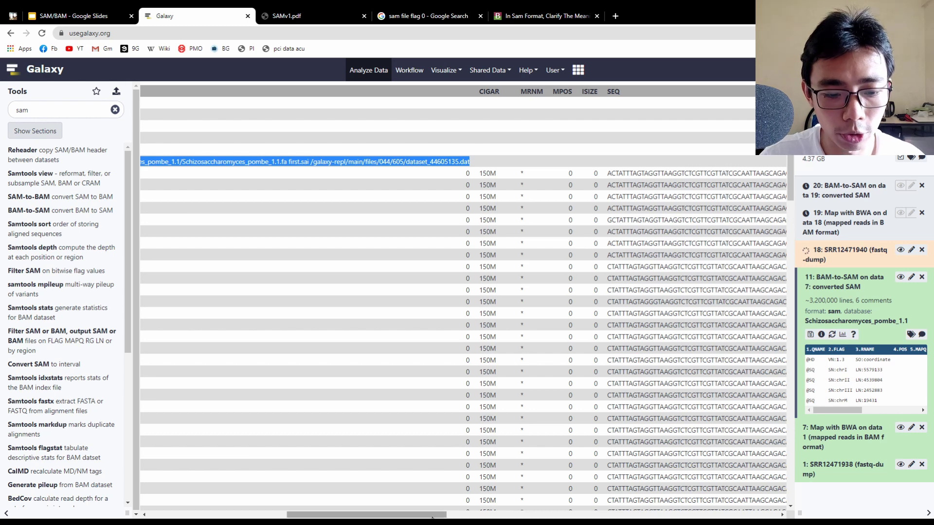
left_click_drag(367, 514, 228, 515)
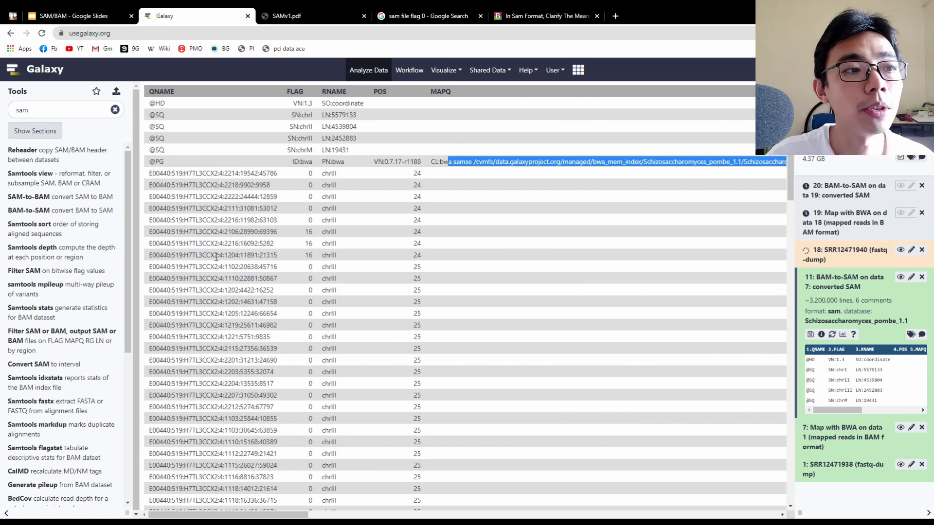
Highlight the reads' QNAME values, including the 1115 and 1116 read names.
left_click_drag(151, 174, 272, 174)
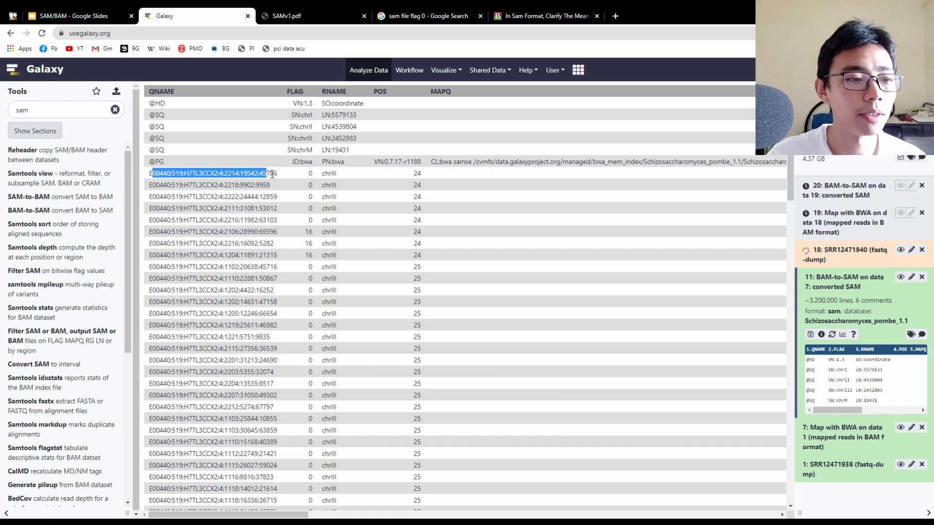
scroll(272, 194, "down", 5)
left_click_drag(156, 222, 281, 223)
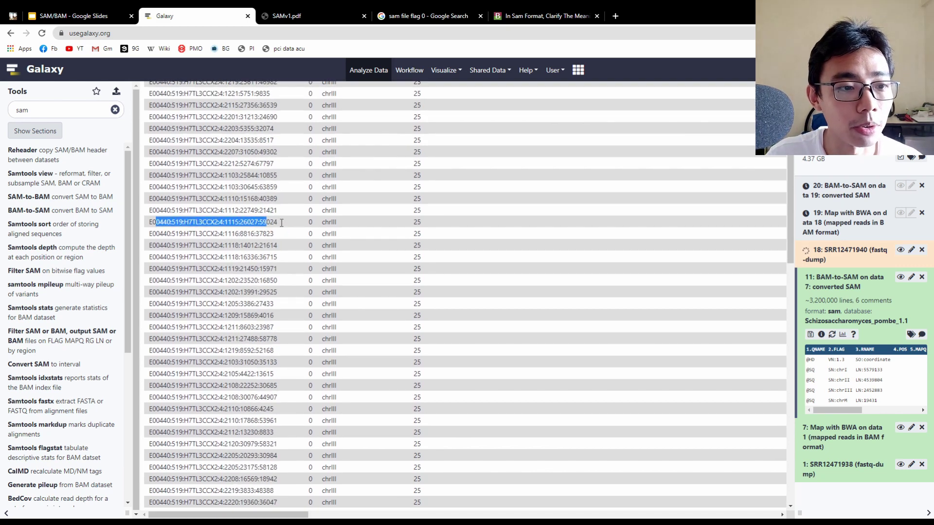
left_click_drag(155, 233, 275, 234)
left_click_drag(199, 257, 271, 257)
left_click_drag(196, 304, 282, 318)
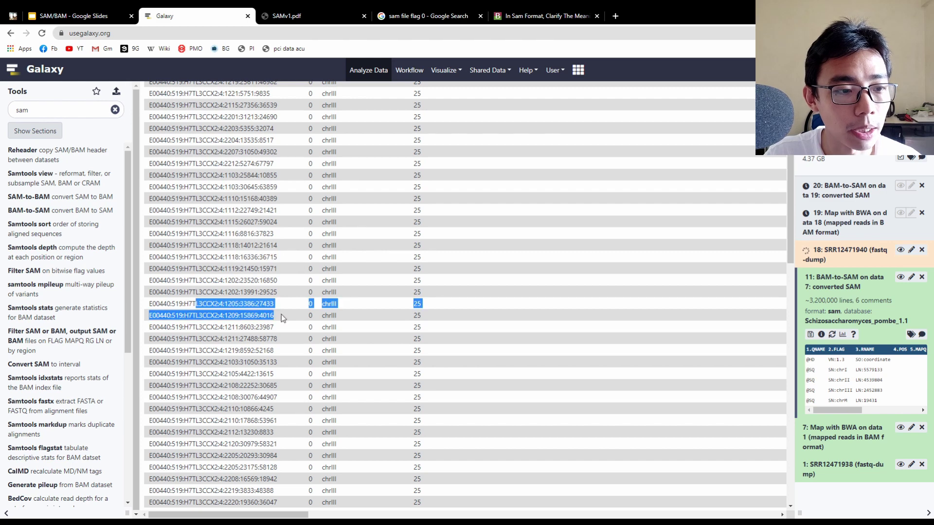
left_click(283, 318)
left_click_drag(206, 222, 278, 234)
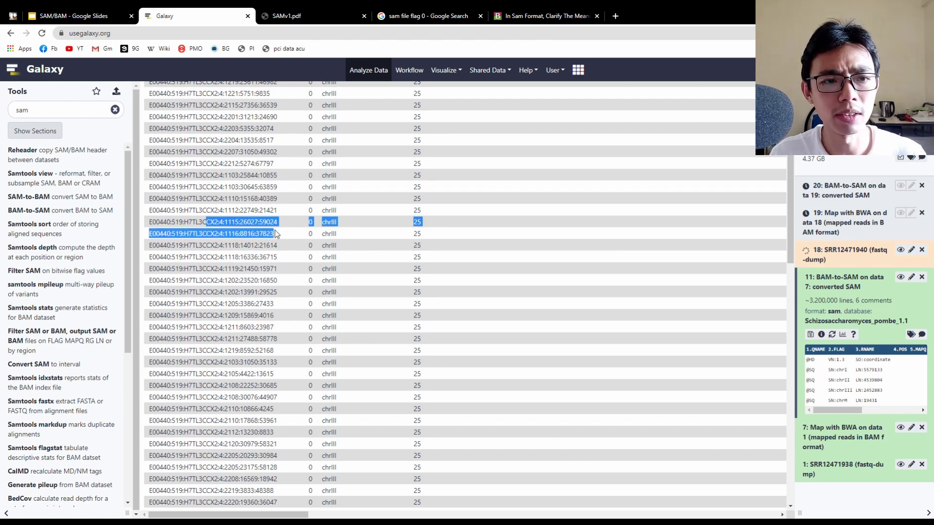
scroll(286, 231, "up", 5)
Highlight the first read's FLAG value 0, then return to the SAM/BAM slides.
left_click(313, 182)
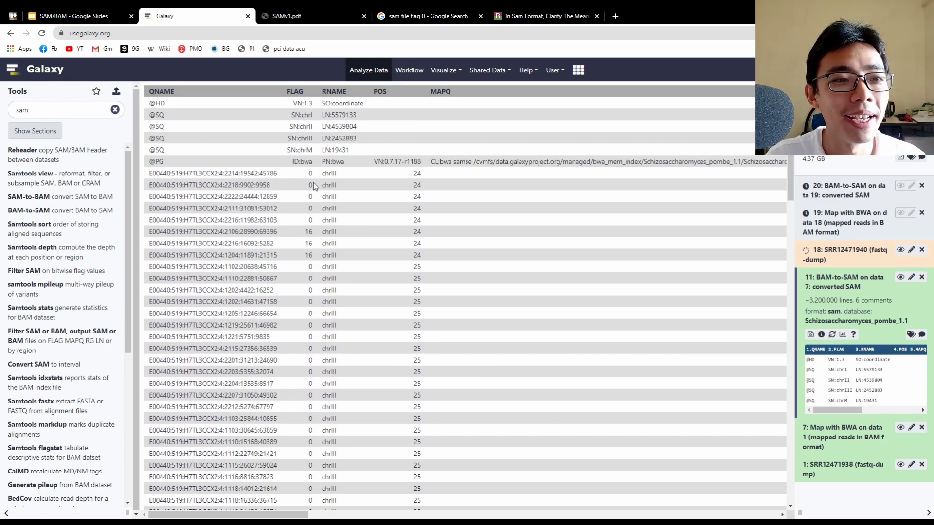
double_click(311, 174)
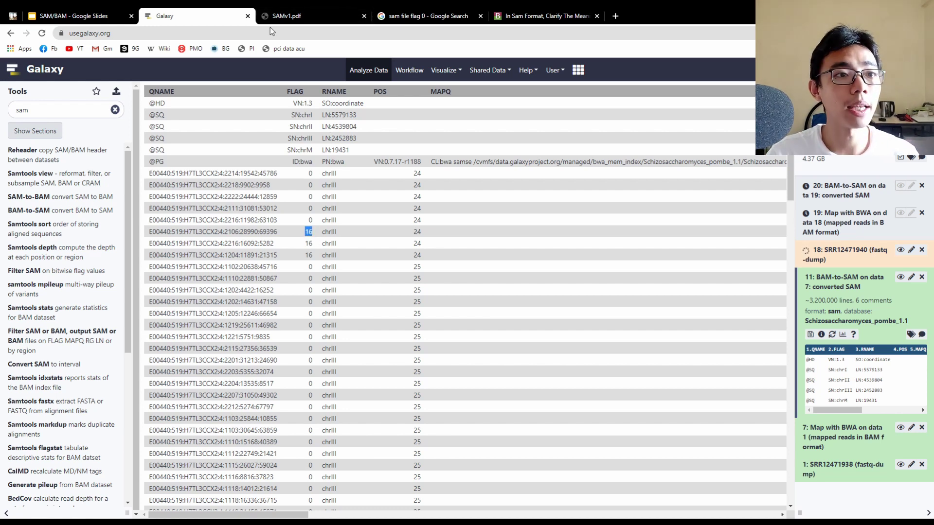
left_click(100, 17)
Move through the SAM field slides and settle on the FLAG slide.
scroll(63, 204, "up", 6)
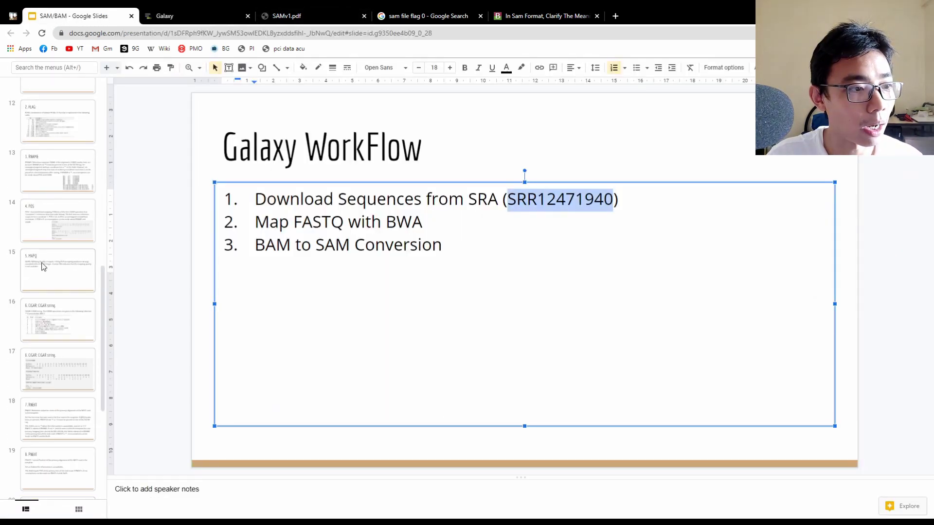
left_click(68, 124)
left_click(68, 177)
key("Up")
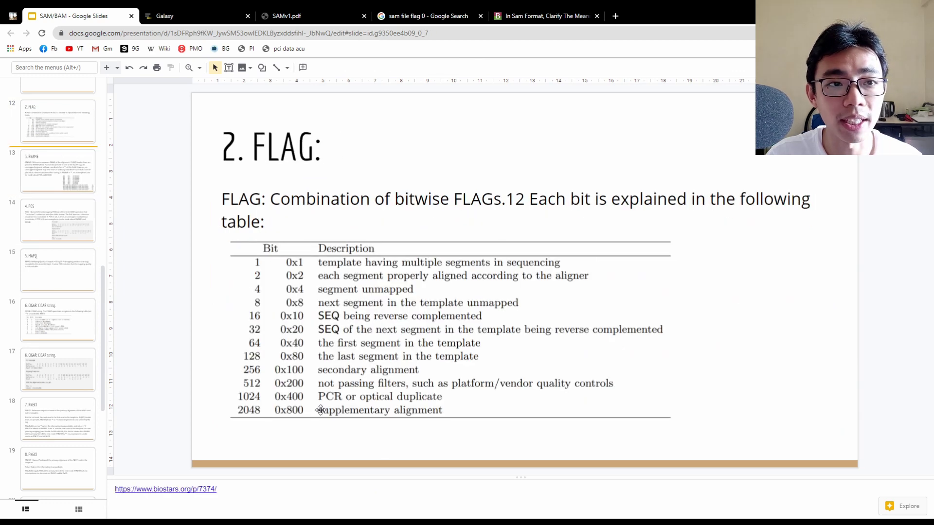
Read the Biostars answer on FLAG 0, then return to Galaxy's SAM table.
key("ctrl+Tab")
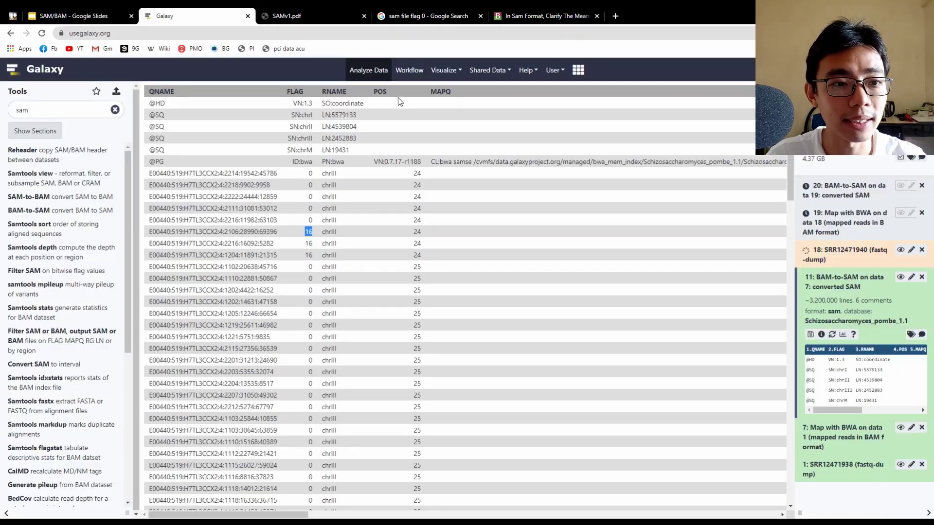
key("ctrl+Tab")
key("ctrl+Tab")
key("ctrl+Tab")
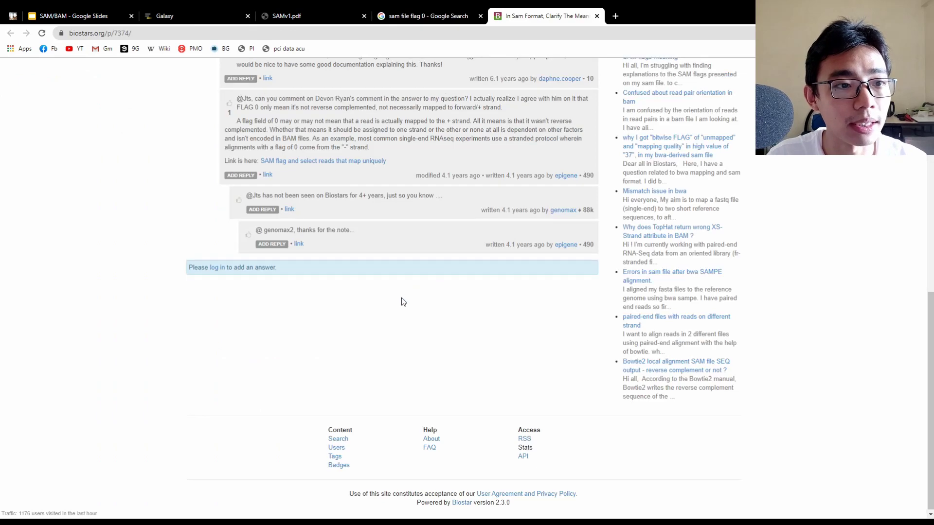
key("Home")
scroll(393, 305, "down", 4)
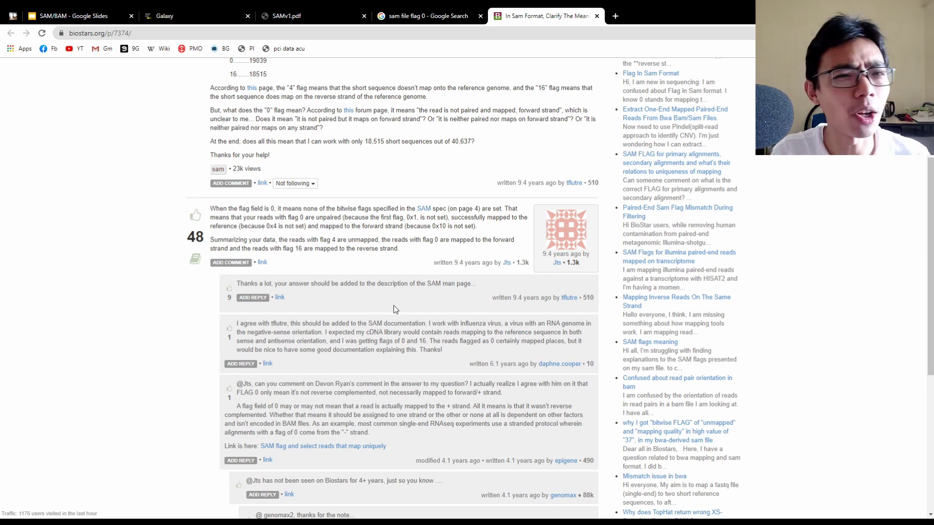
key("ctrl+1")
key("ctrl+Tab")
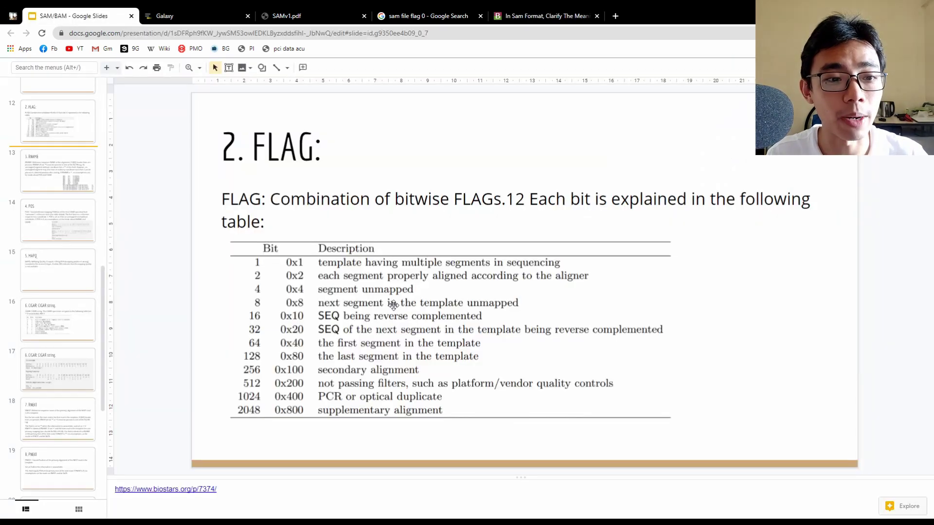
key("ctrl+Tab")
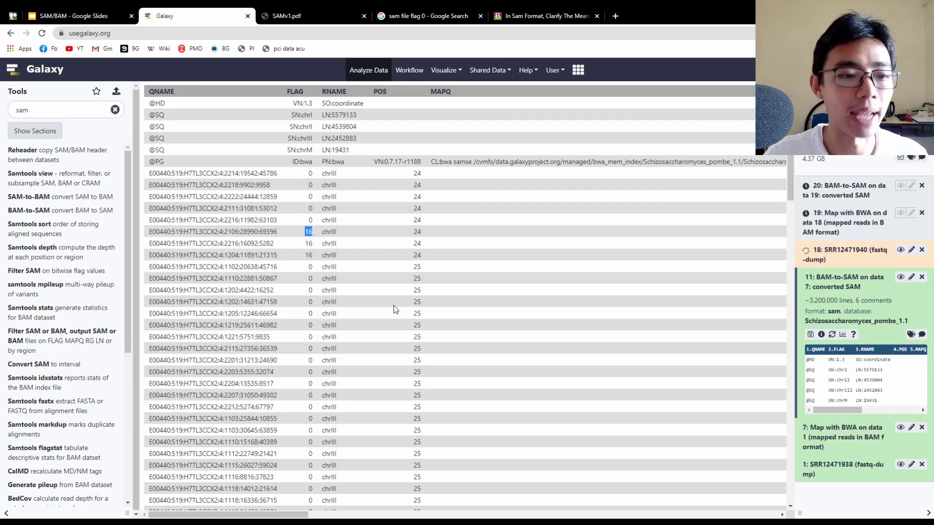
Highlight a read's FLAG value of 0 in the SAM table.
scroll(340, 259, "down", 8)
double_click(309, 239)
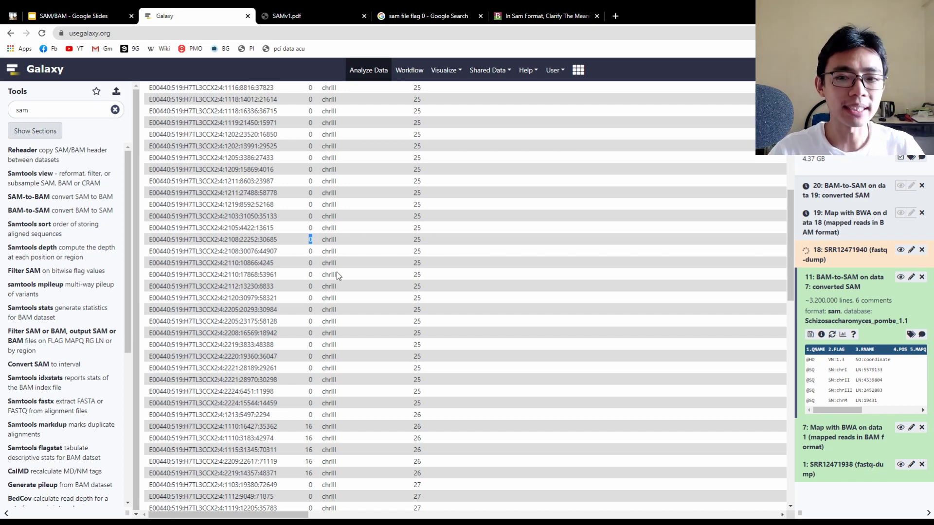
scroll(339, 276, "up", 8)
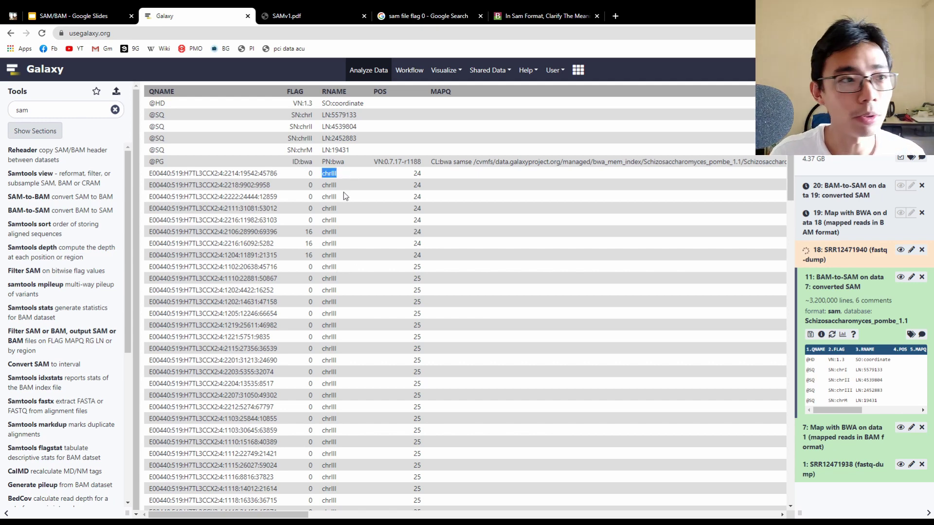
Browse the alignment-data and Header Section slides, ending on the SAM field table slide.
left_click(78, 12)
scroll(59, 243, "up", 3)
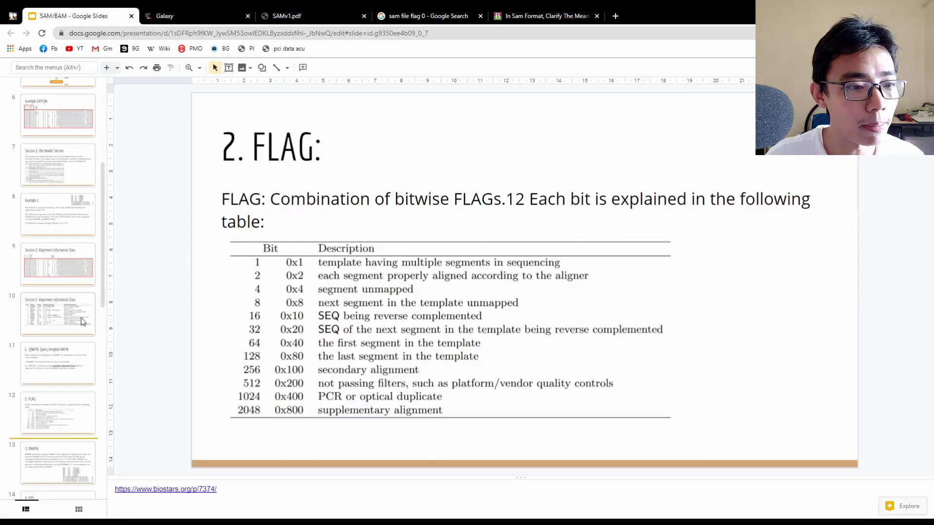
left_click(47, 287)
left_click(46, 294)
left_click(51, 174)
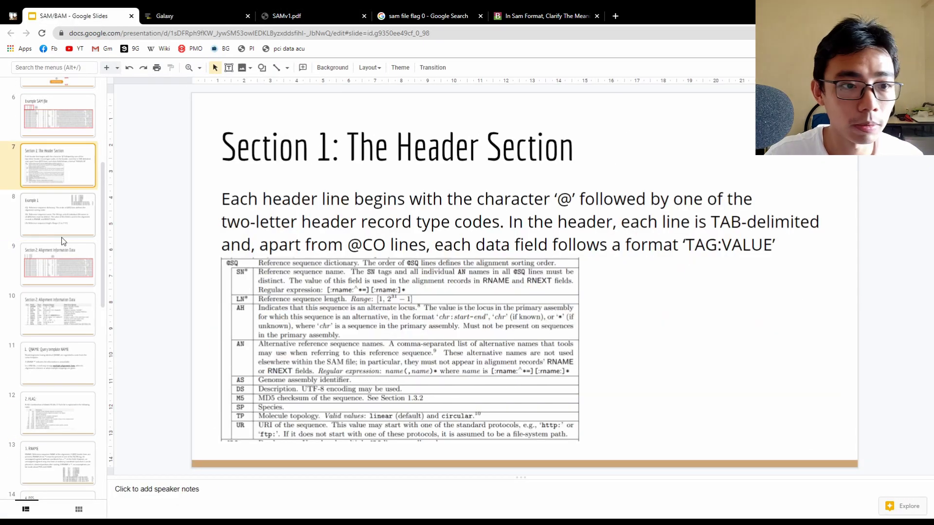
left_click(47, 265)
left_click(46, 314)
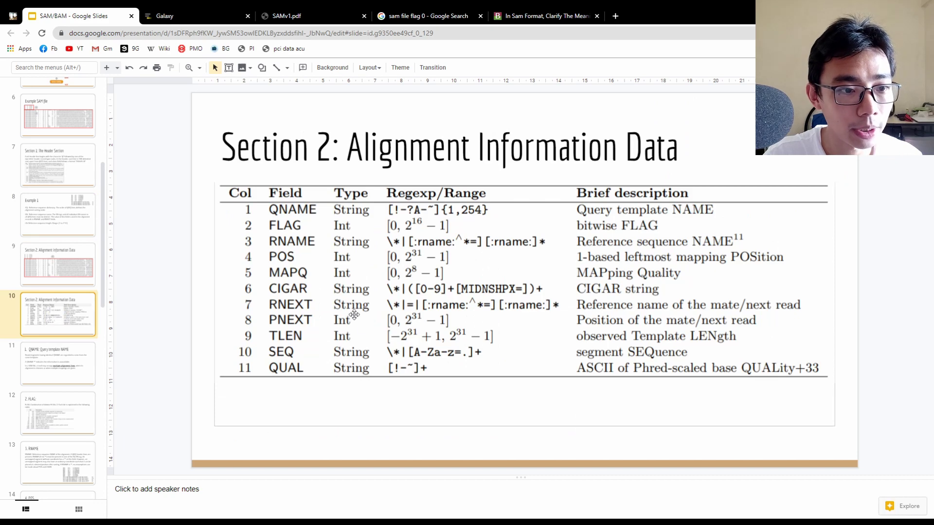
Back in Galaxy, highlight the first read's POS value 24 and scroll right.
left_click(206, 13)
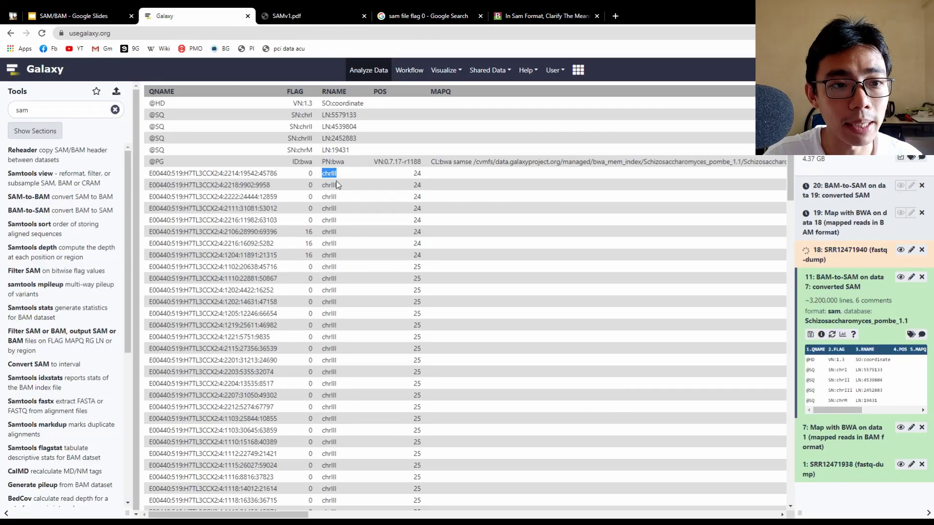
scroll(335, 209, "down", 10)
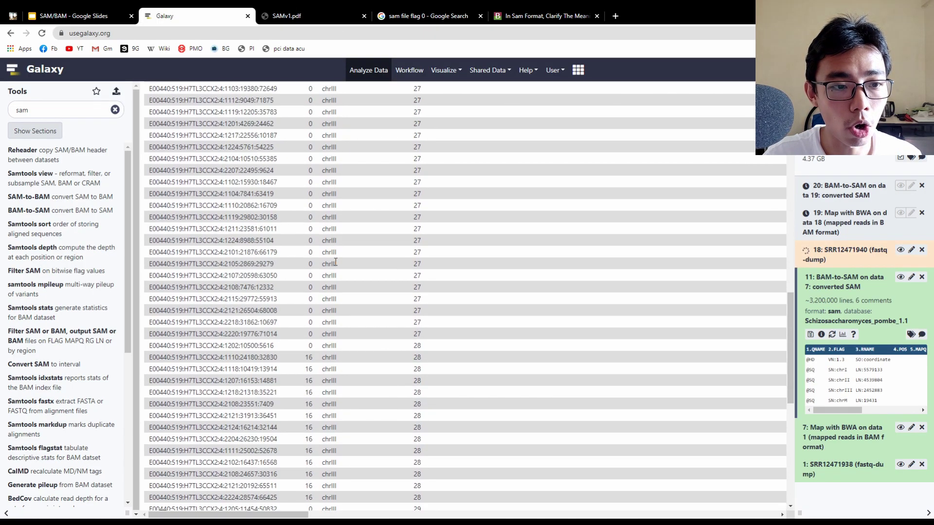
scroll(345, 304, "up", 10)
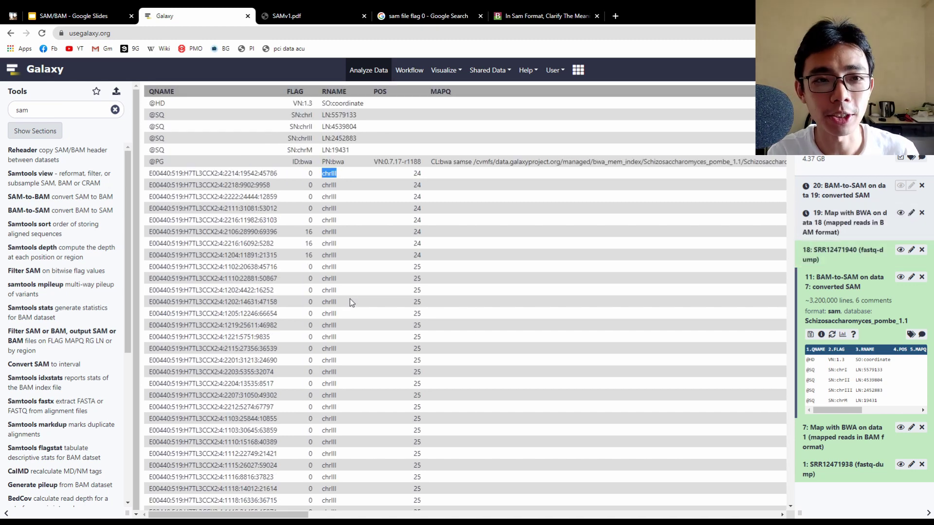
double_click(417, 173)
left_click_drag(301, 512, 451, 513)
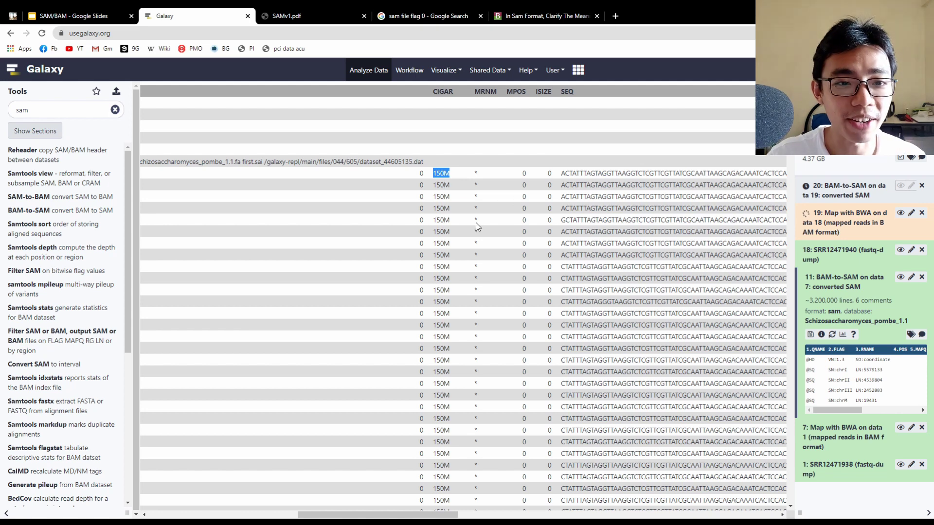
Highlight the 3M1I146M CIGAR string and its I146 insertion part.
scroll(441, 316, "down", 15)
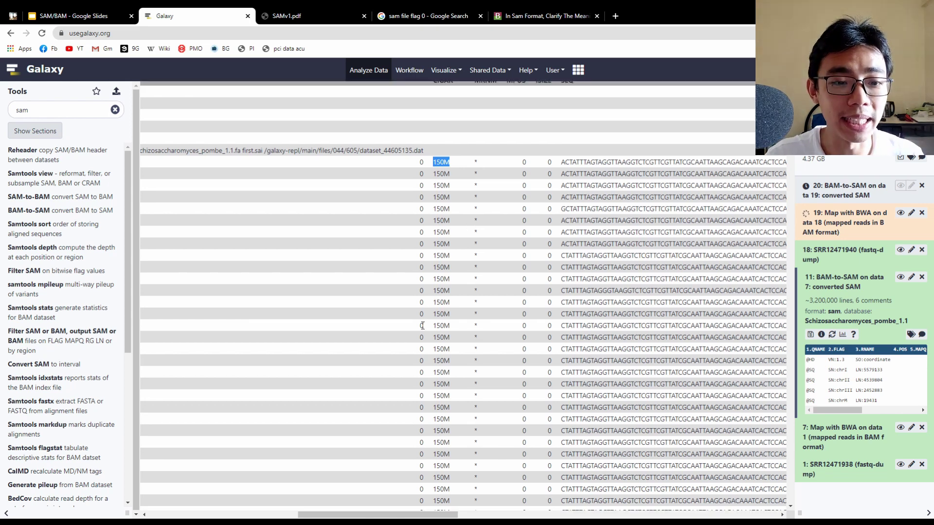
scroll(441, 316, "up", 3)
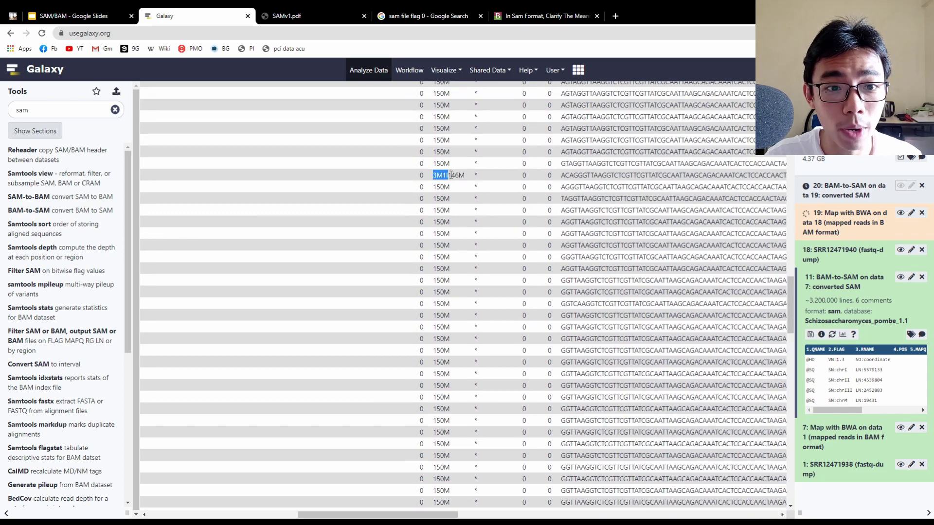
left_click(434, 177)
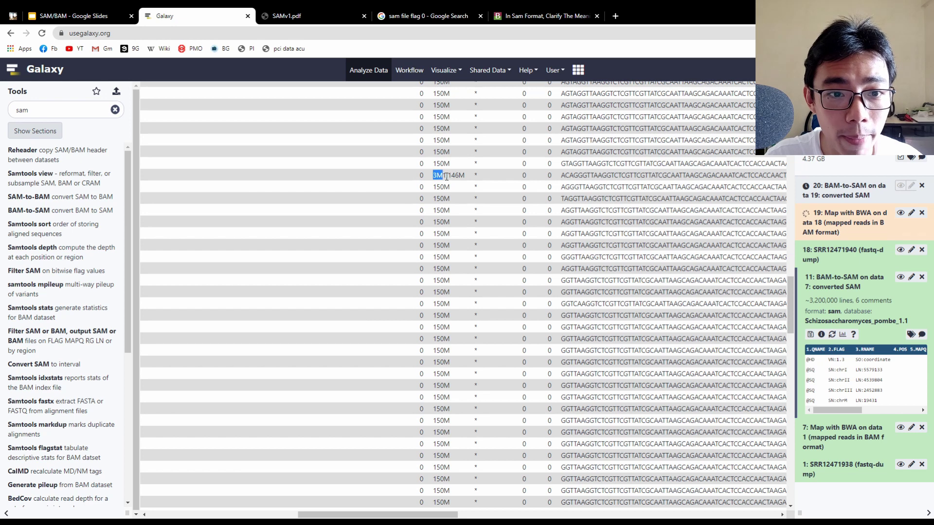
double_click(448, 175)
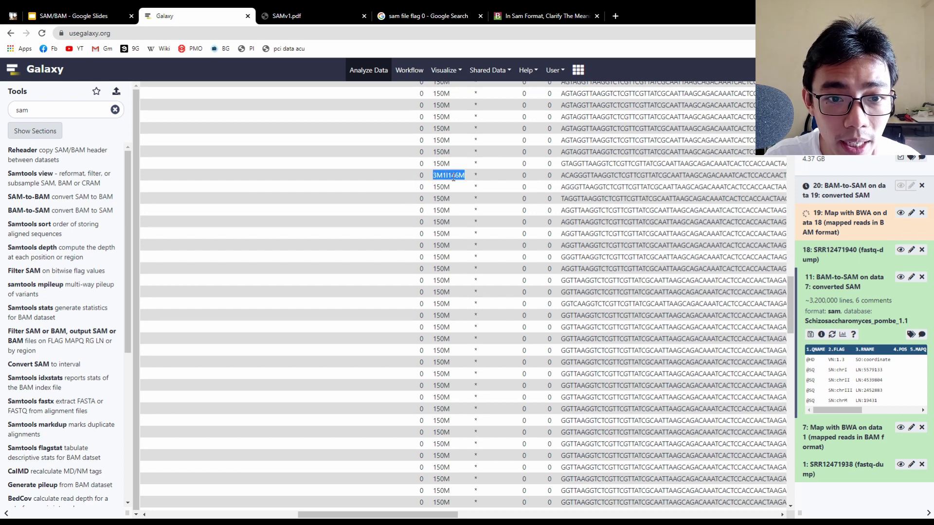
left_click_drag(447, 176, 460, 176)
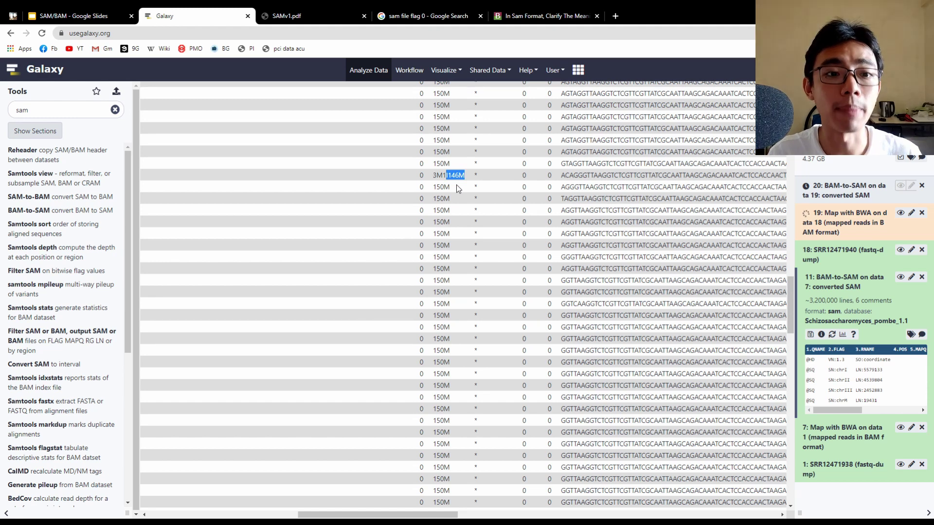
left_click(434, 175)
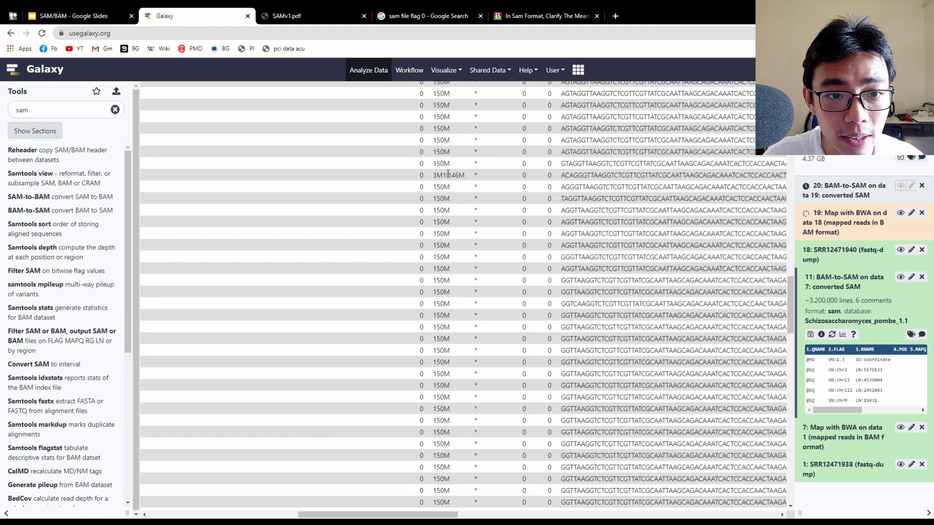
scroll(457, 272, "down", 10)
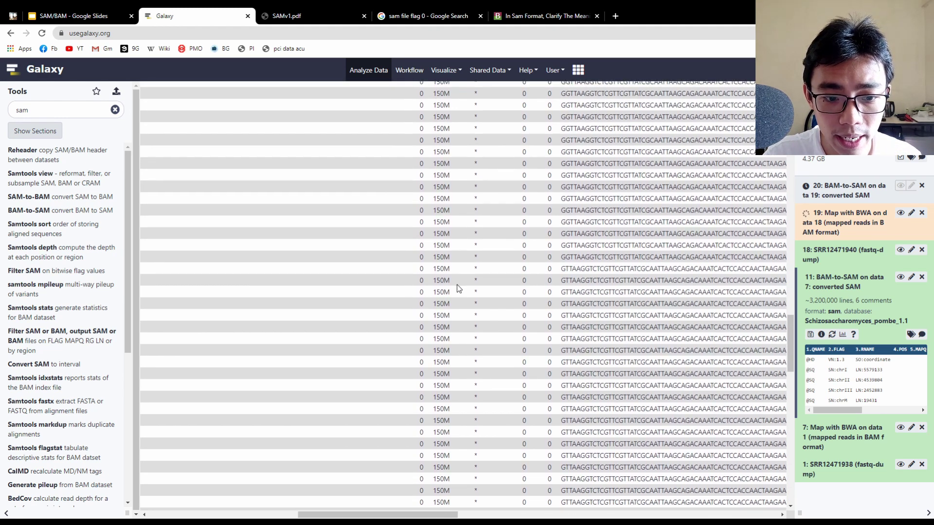
scroll(455, 330, "up", 5)
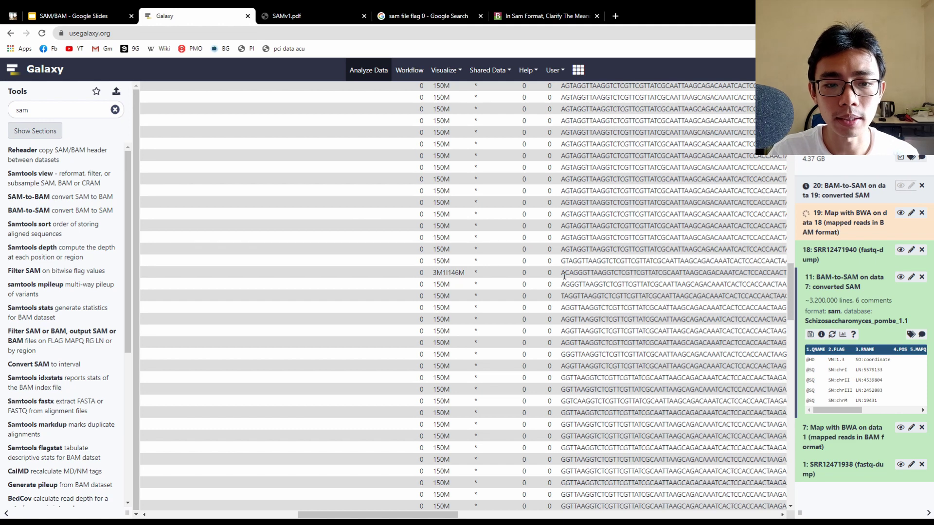
Highlight the first read's CIGAR and SEQ values in the SAM table.
left_click_drag(565, 276, 781, 274)
scroll(566, 350, "up", 5)
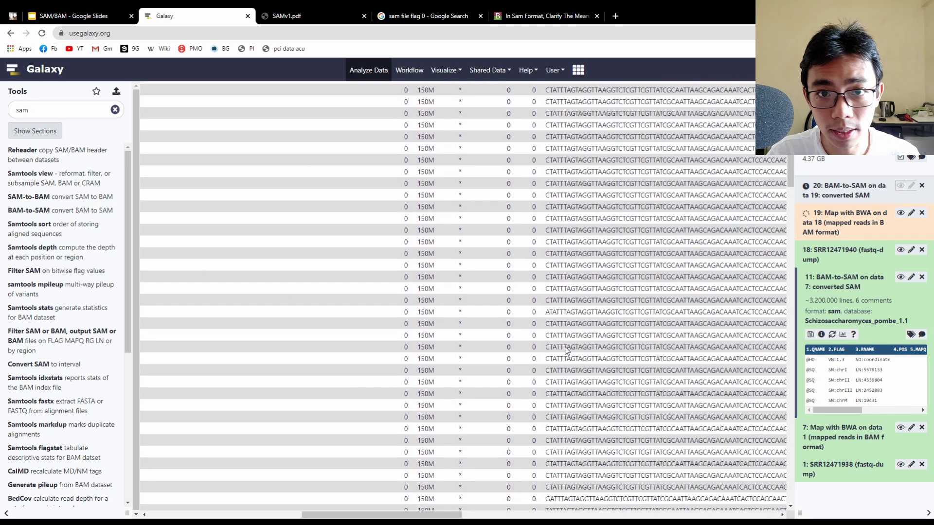
scroll(553, 317, "up", 5)
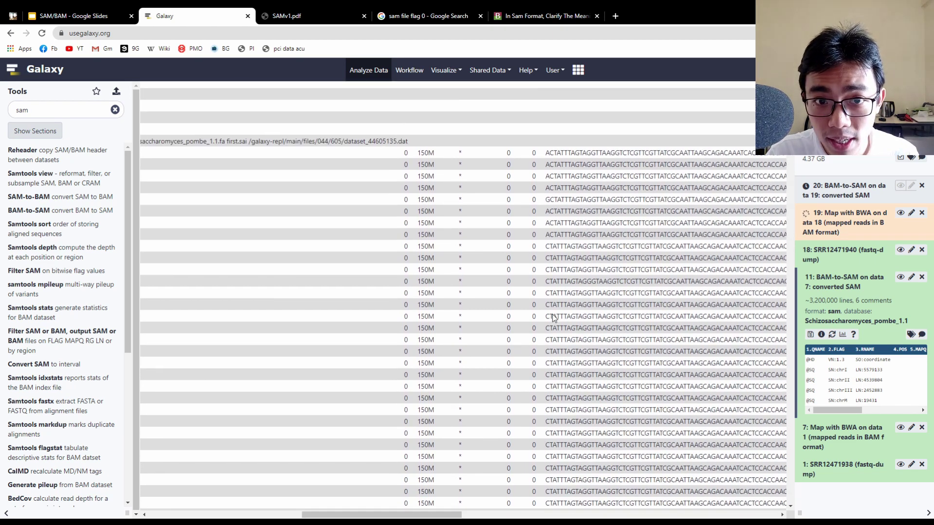
scroll(553, 317, "up", 1)
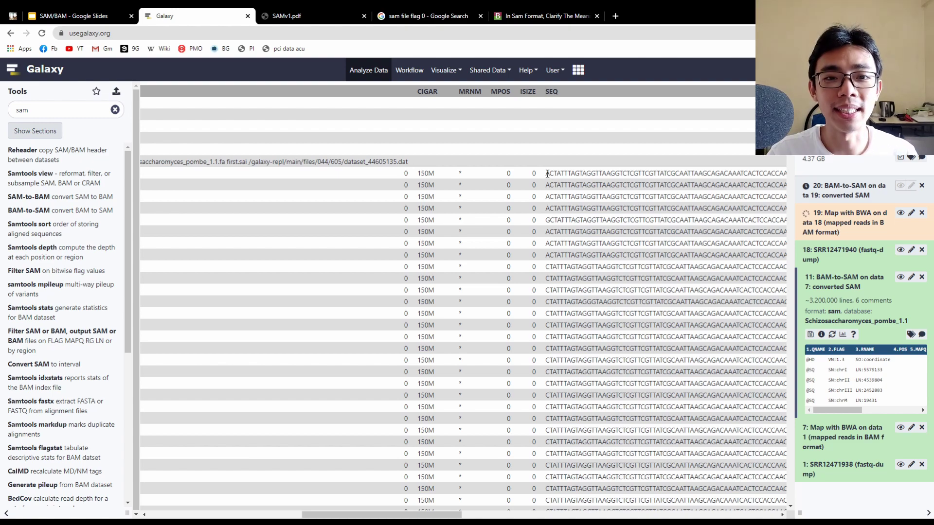
left_click_drag(548, 174, 245, 173)
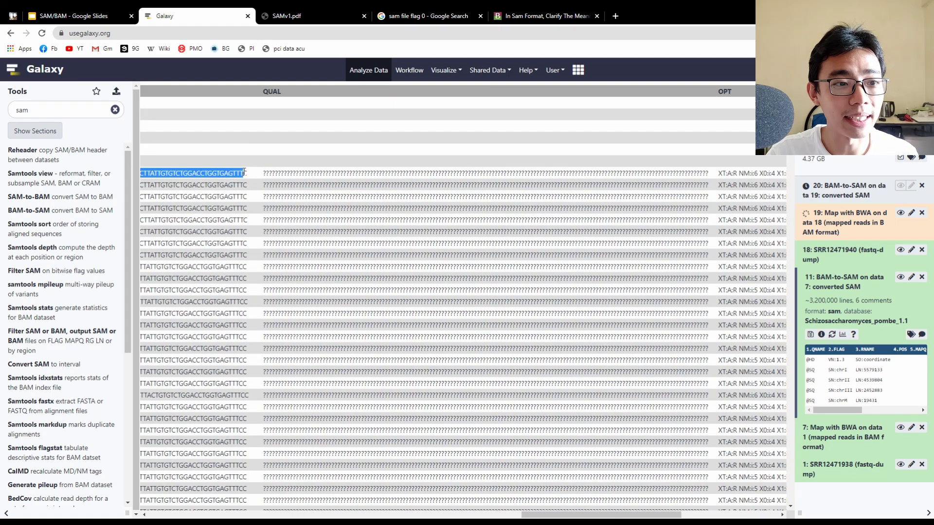
left_click_drag(542, 514, 369, 508)
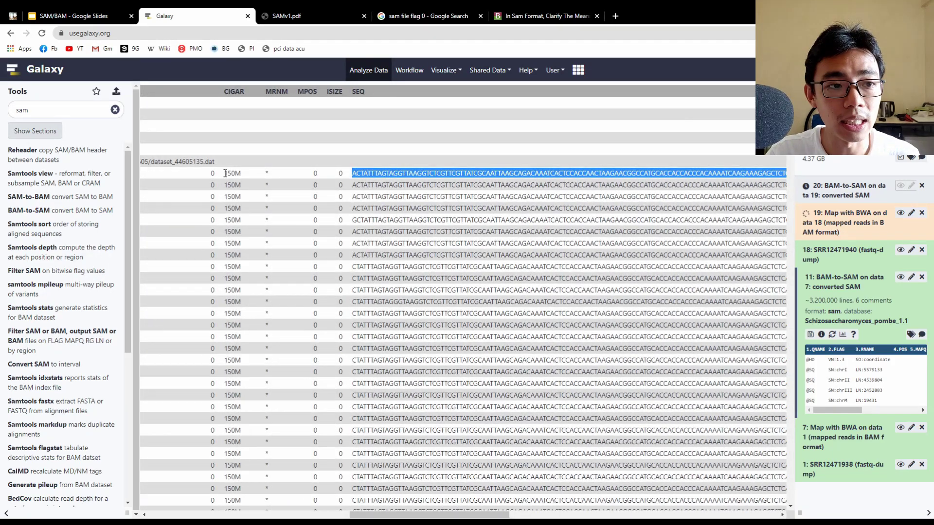
left_click_drag(224, 173, 244, 173)
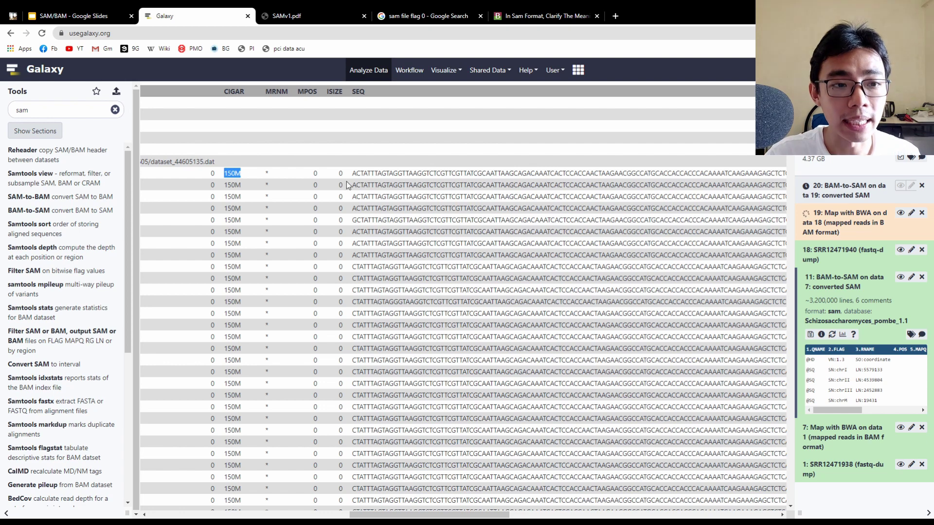
left_click_drag(354, 173, 590, 174)
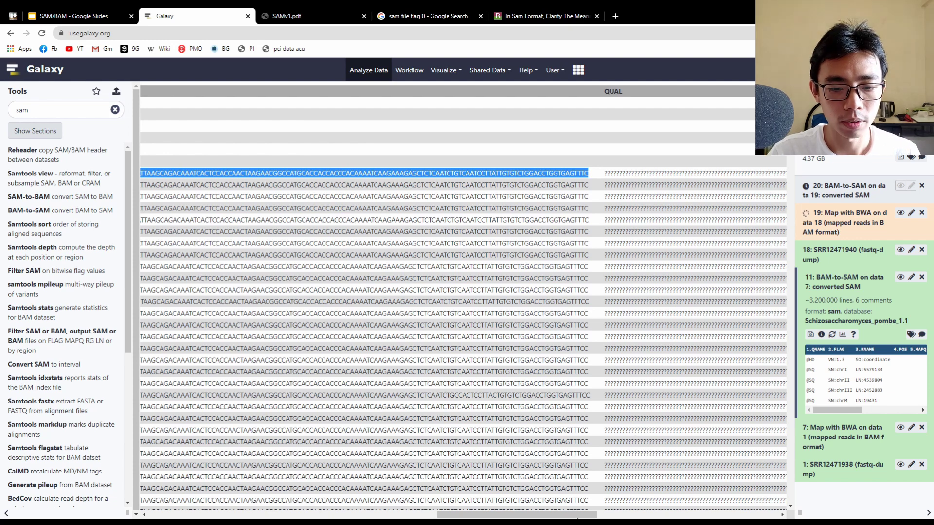
left_click_drag(581, 516, 637, 500)
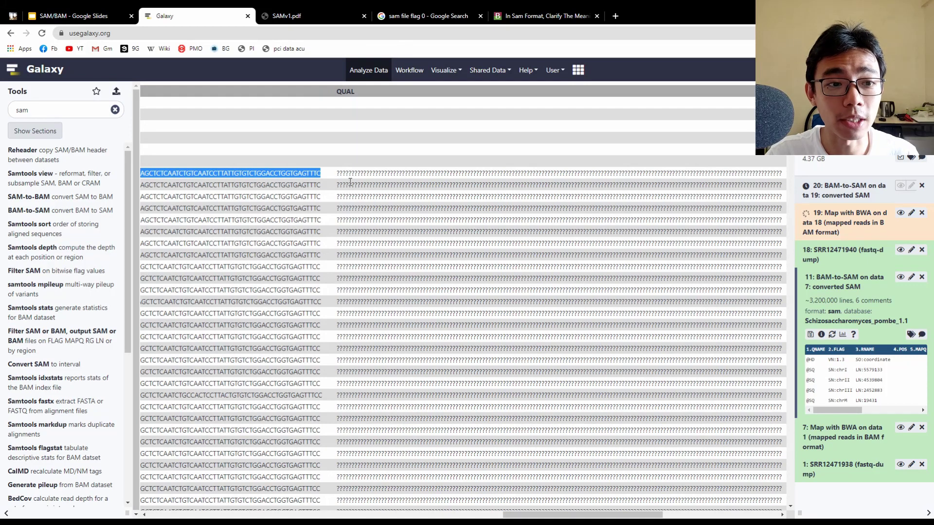
Highlight the first read's QUAL string and OPT tags, then scroll back to QNAME.
left_click_drag(343, 173, 731, 173)
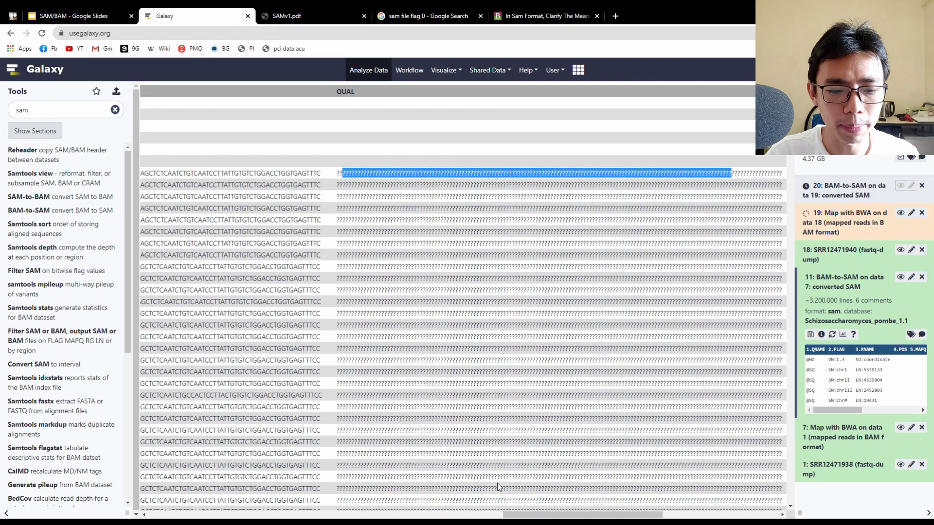
left_click_drag(521, 516, 637, 516)
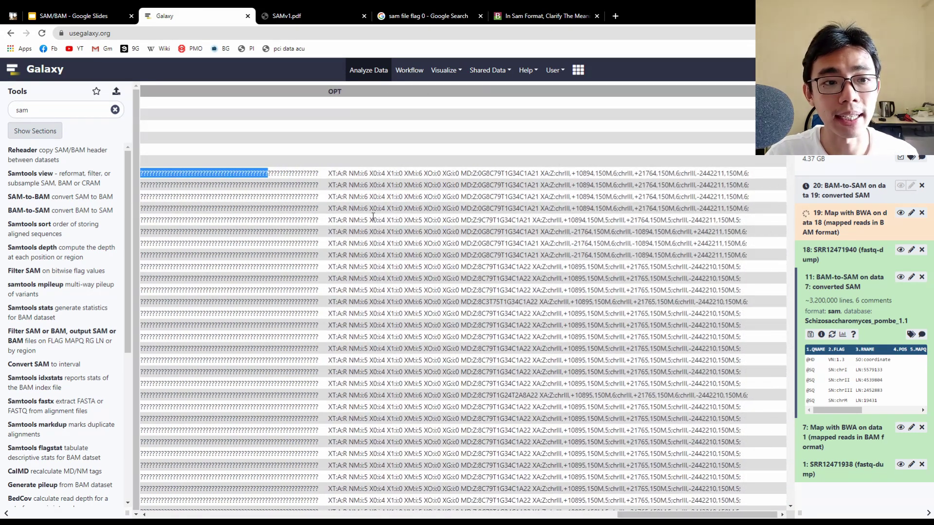
left_click_drag(322, 171, 748, 169)
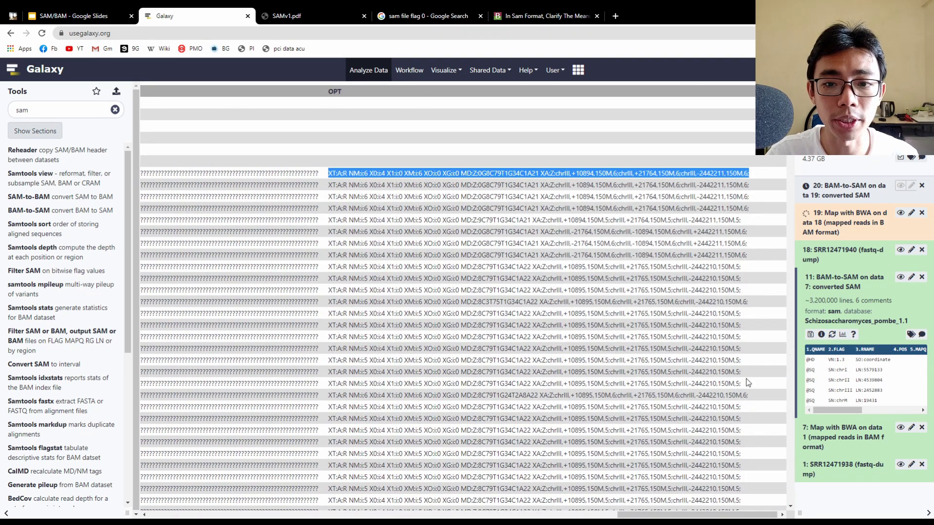
scroll(746, 383, "down", 5)
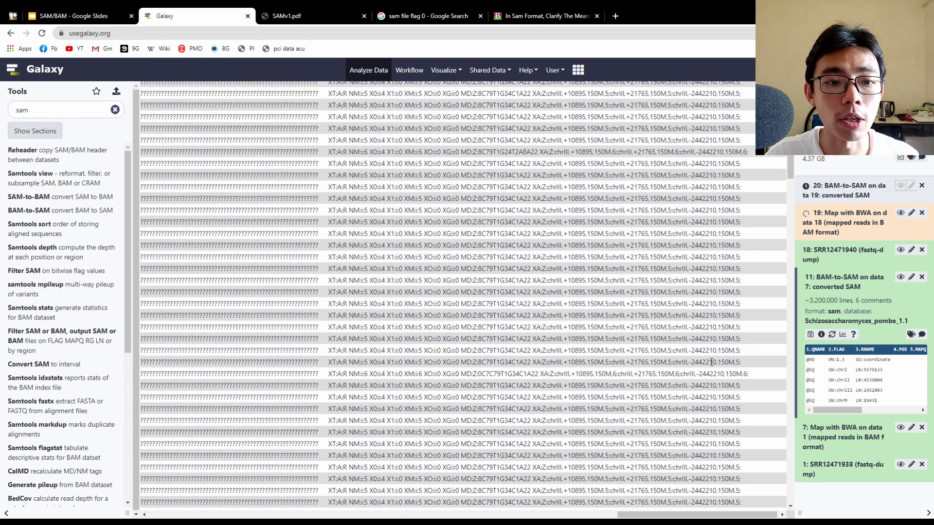
scroll(711, 362, "up", 5)
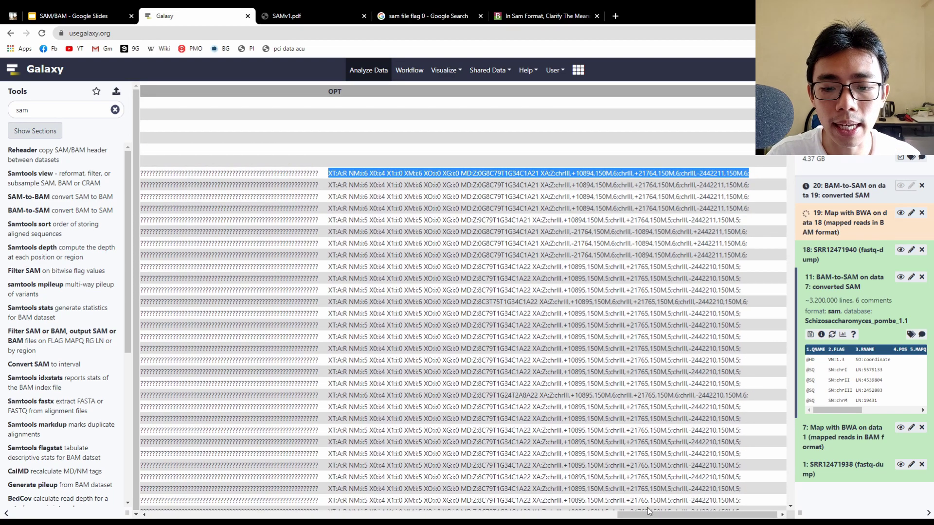
left_click_drag(648, 514, 194, 501)
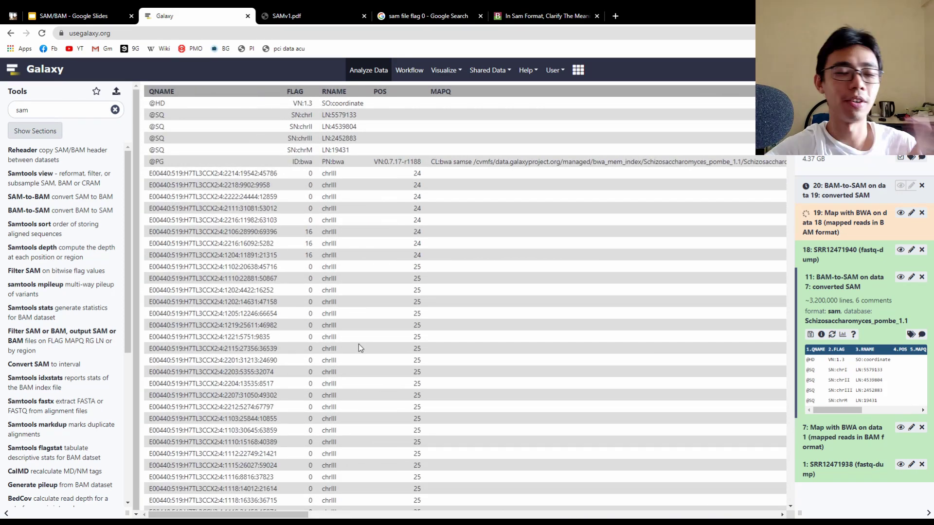
In the SAM/BAM deck, show the title, Objective and What is SAM slides.
left_click(63, 11)
left_click(197, 17)
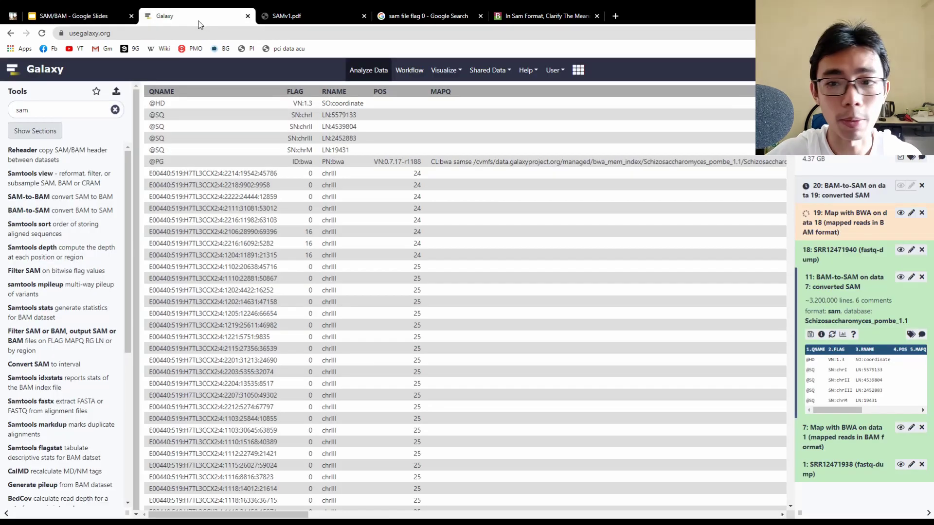
left_click(831, 250)
left_click(88, 16)
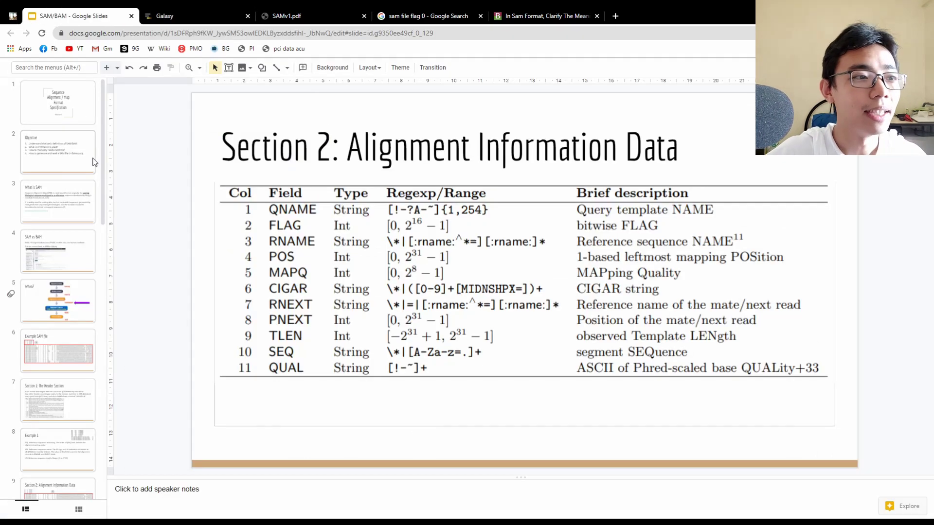
left_click(60, 107)
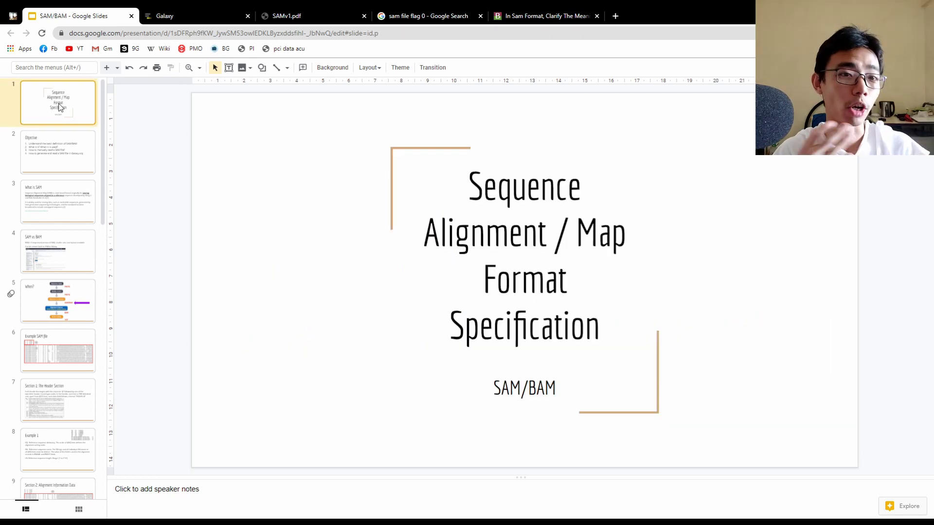
left_click(63, 168)
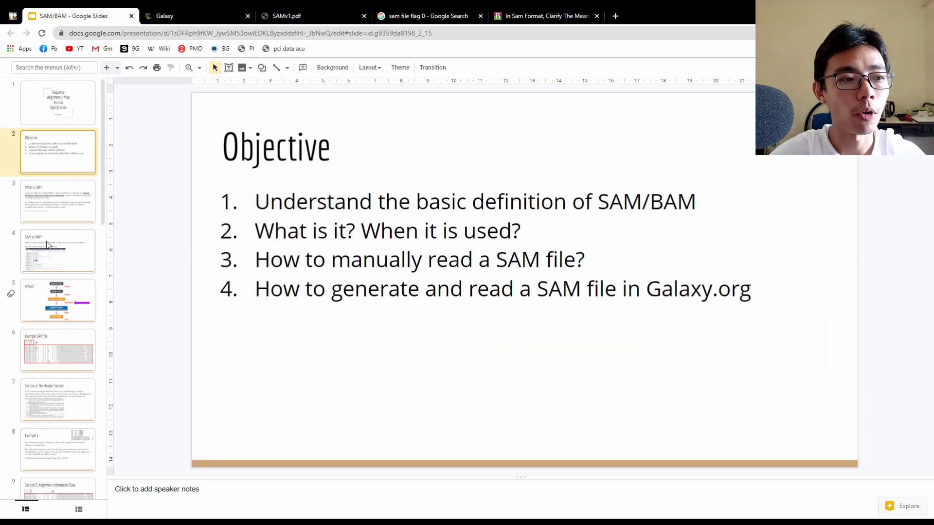
left_click(72, 211)
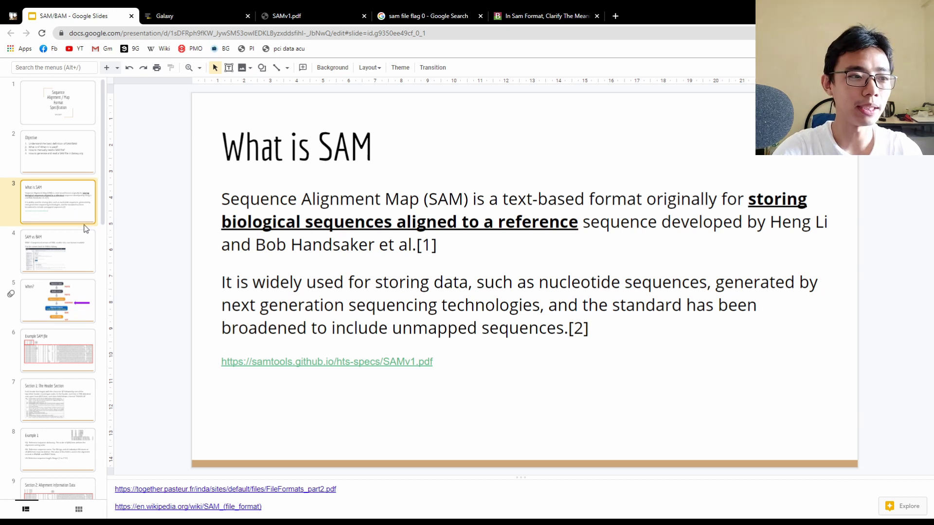
Show the SAM vs BAM and When? slides, then slide 9, Section 2: Alignment Information Data.
left_click(46, 263)
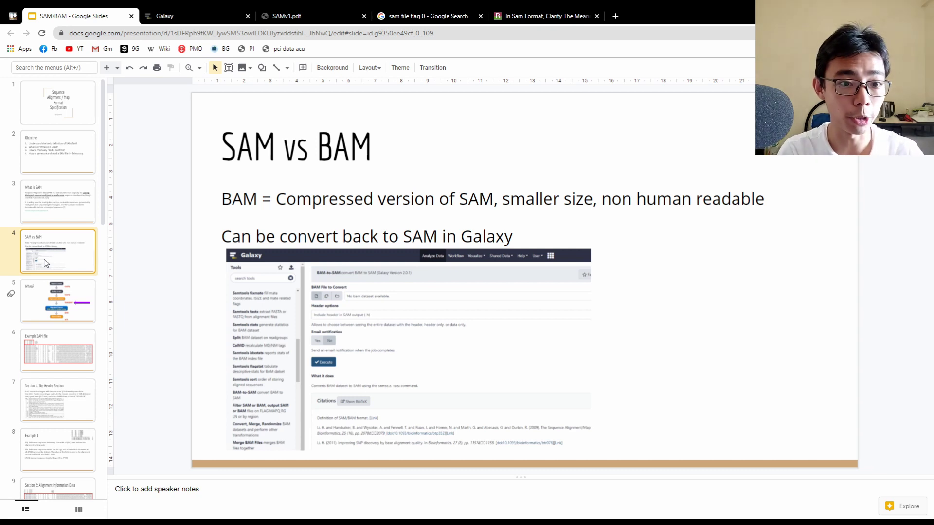
left_click(62, 307)
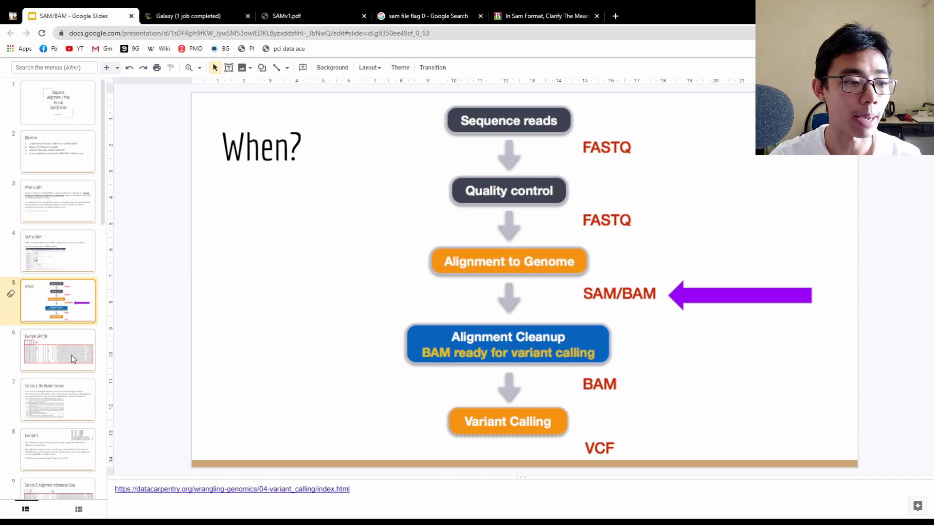
scroll(76, 379, "down", 12)
scroll(68, 292, "up", 3)
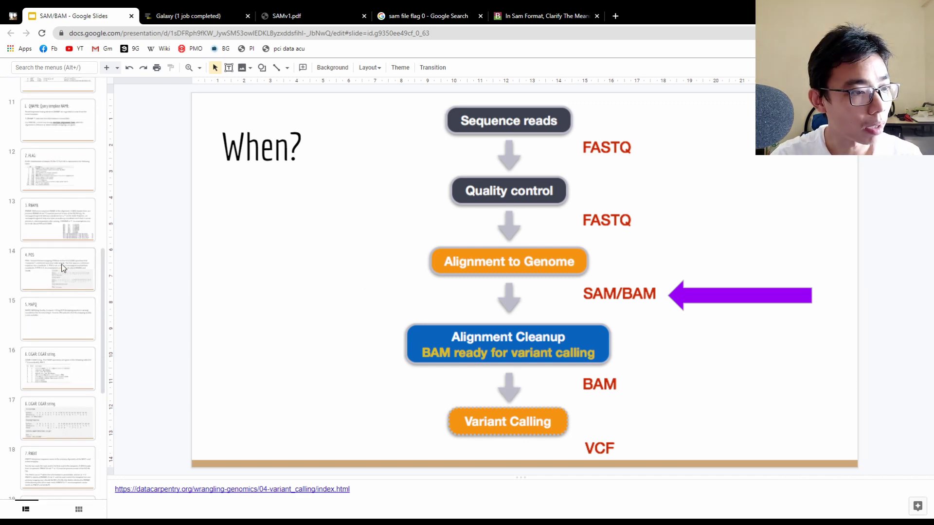
left_click(61, 217)
Toggle between the Header Section and Section 2 slides, then open the closing Galaxy WorkFlow slide.
scroll(35, 281, "up", 2)
scroll(35, 281, "up", 2)
left_click(33, 218)
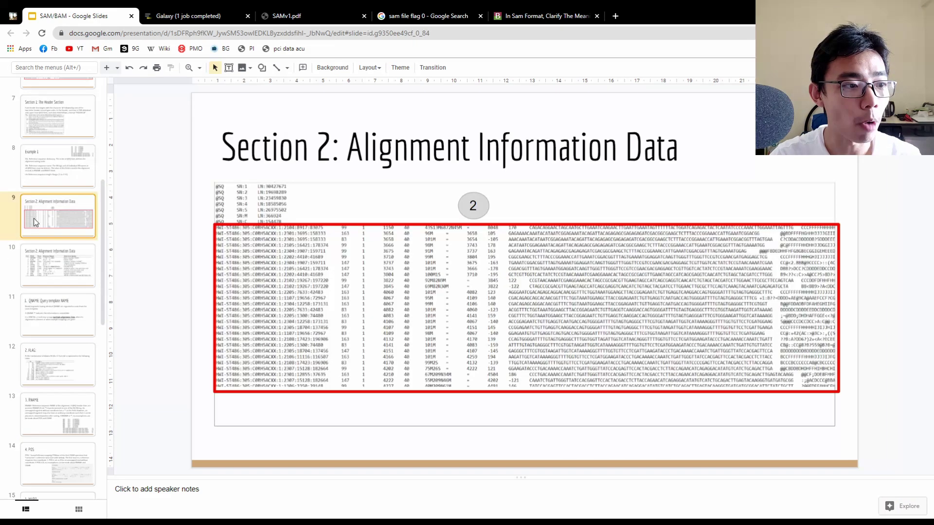
key("Up")
key("Up")
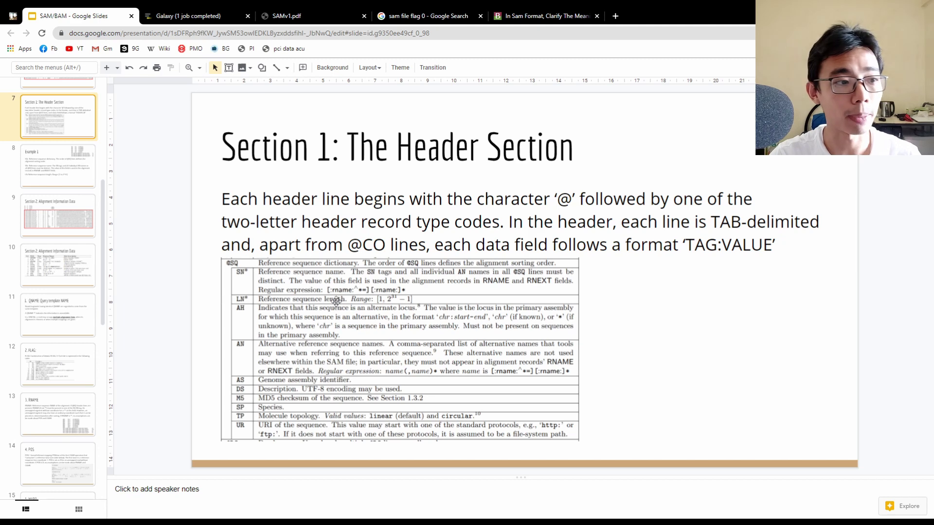
left_click(57, 221)
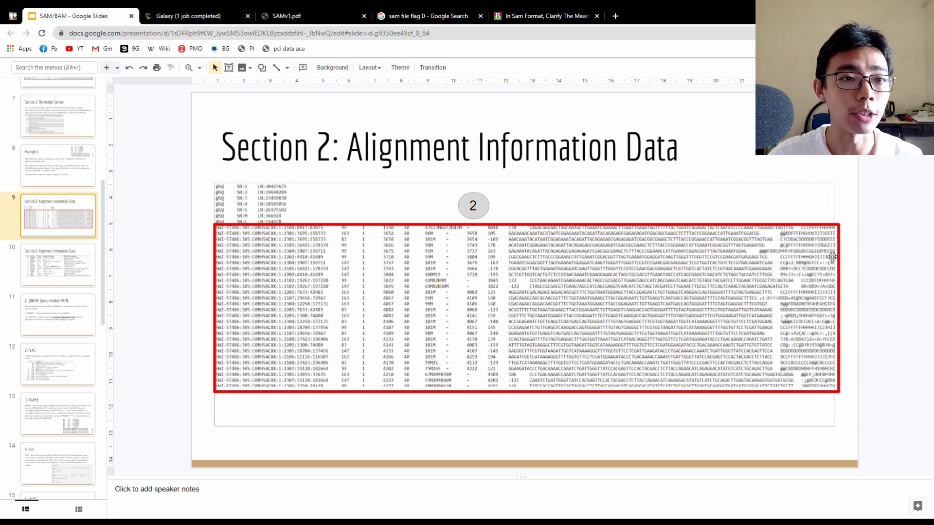
scroll(74, 351, "down", 9)
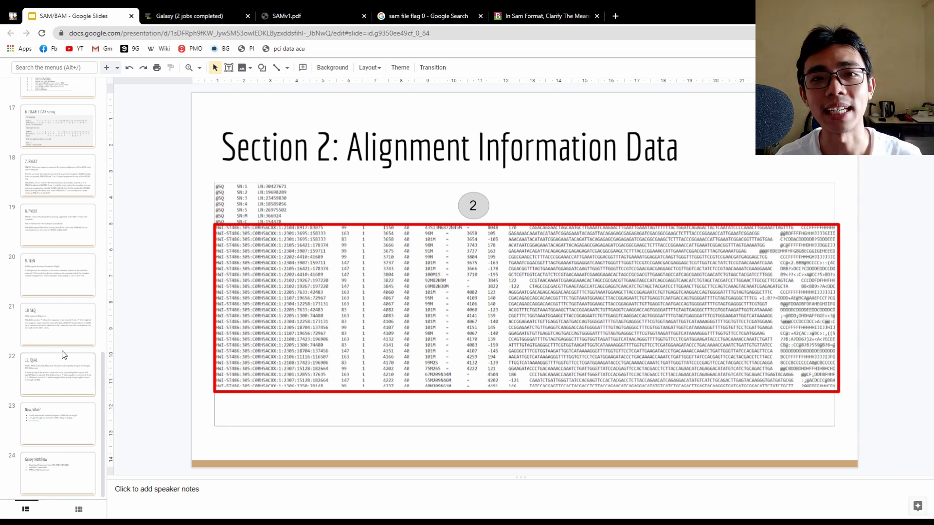
left_click(70, 487)
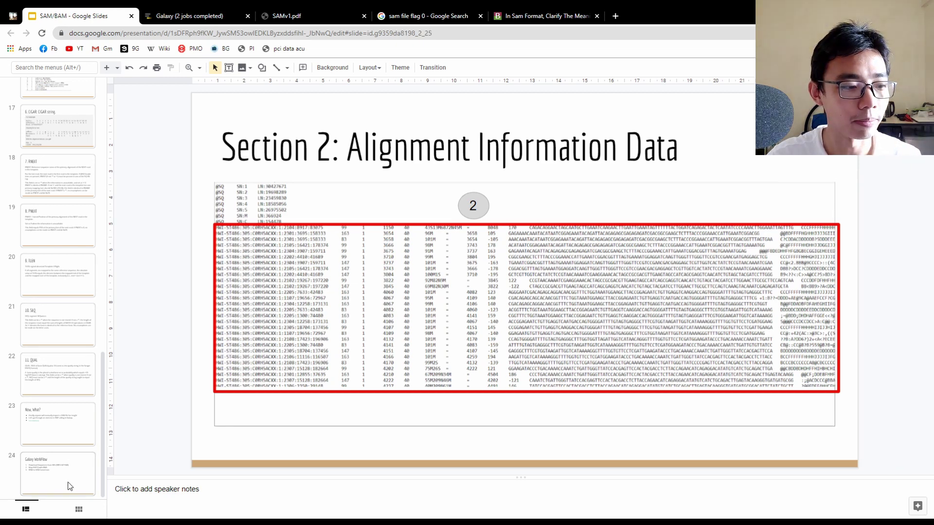